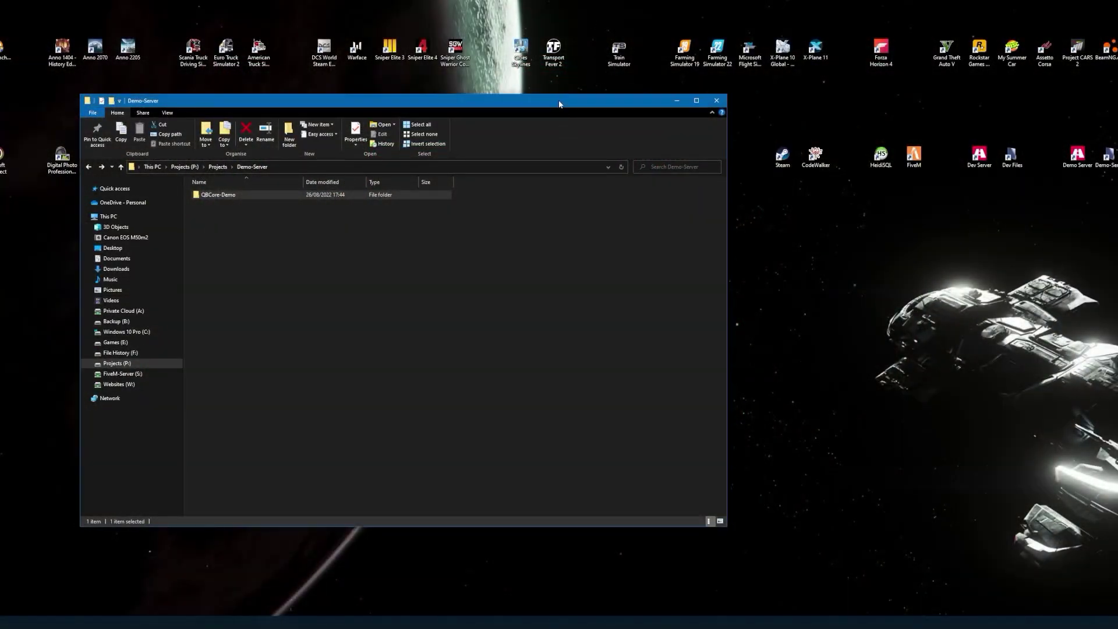
Collapse the File Explorer ribbon, then enlarge and reposition the Demo-Server window
drag(562, 100, 590, 95)
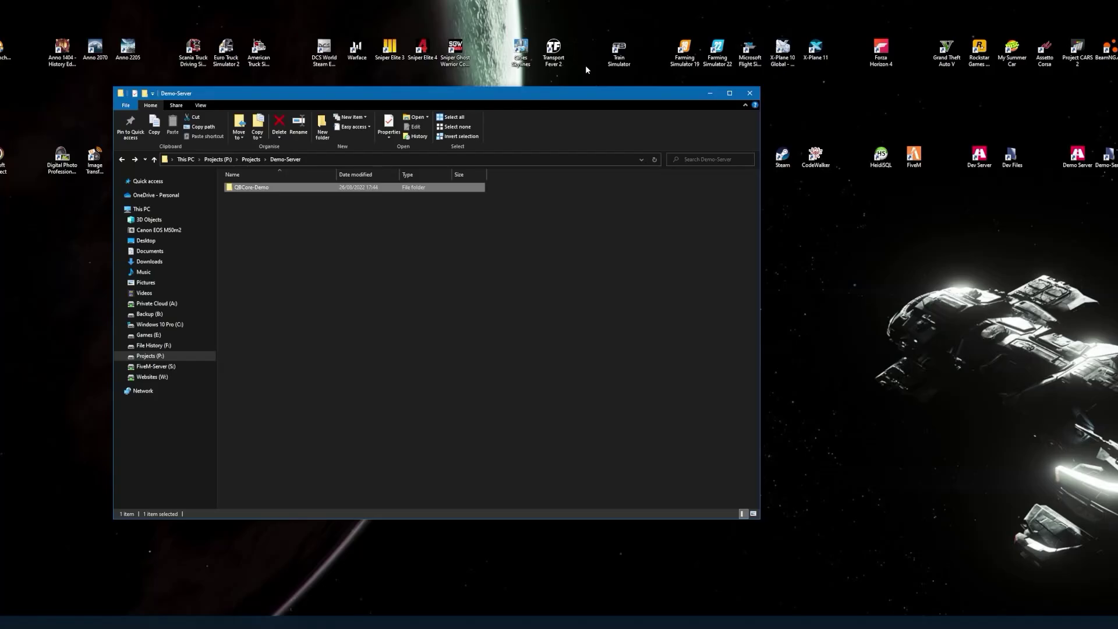
drag(418, 96, 553, 96)
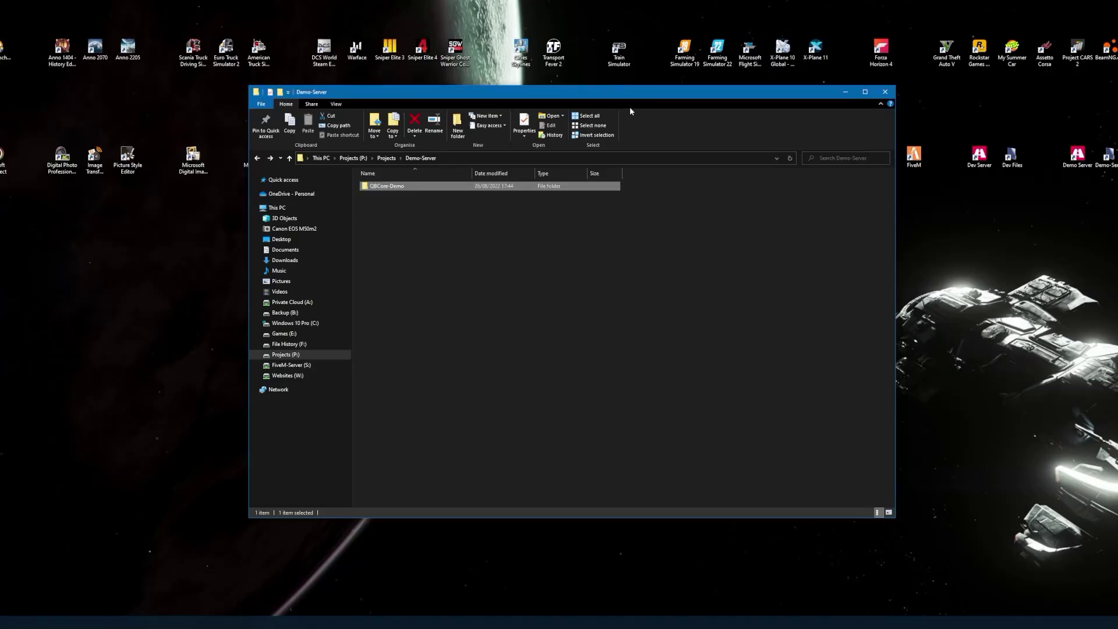
drag(634, 95, 606, 100)
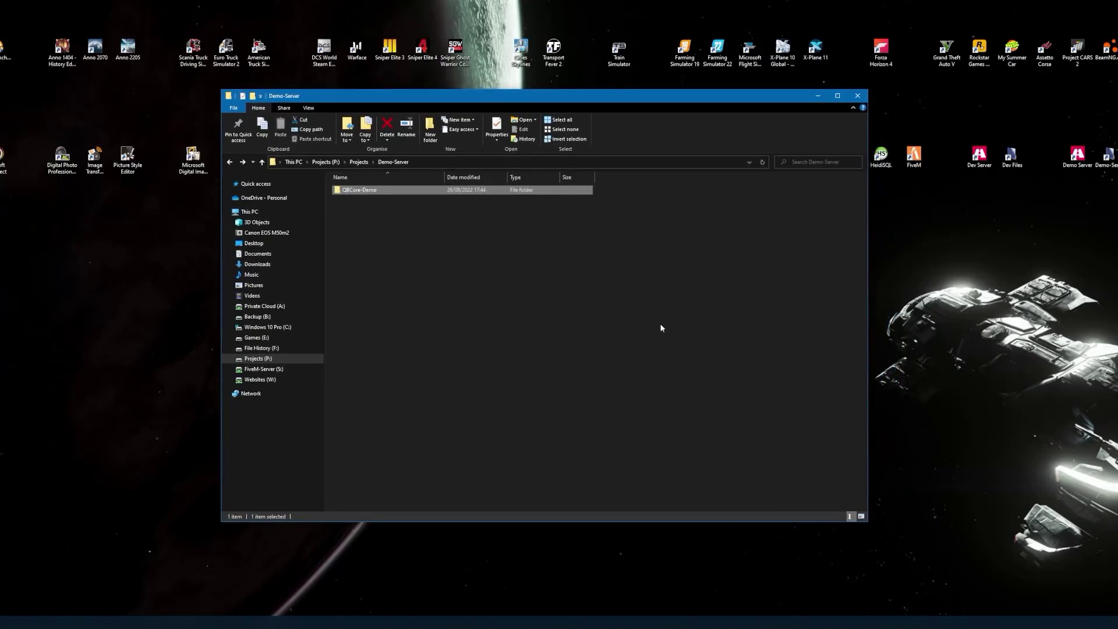
double_click(258, 107)
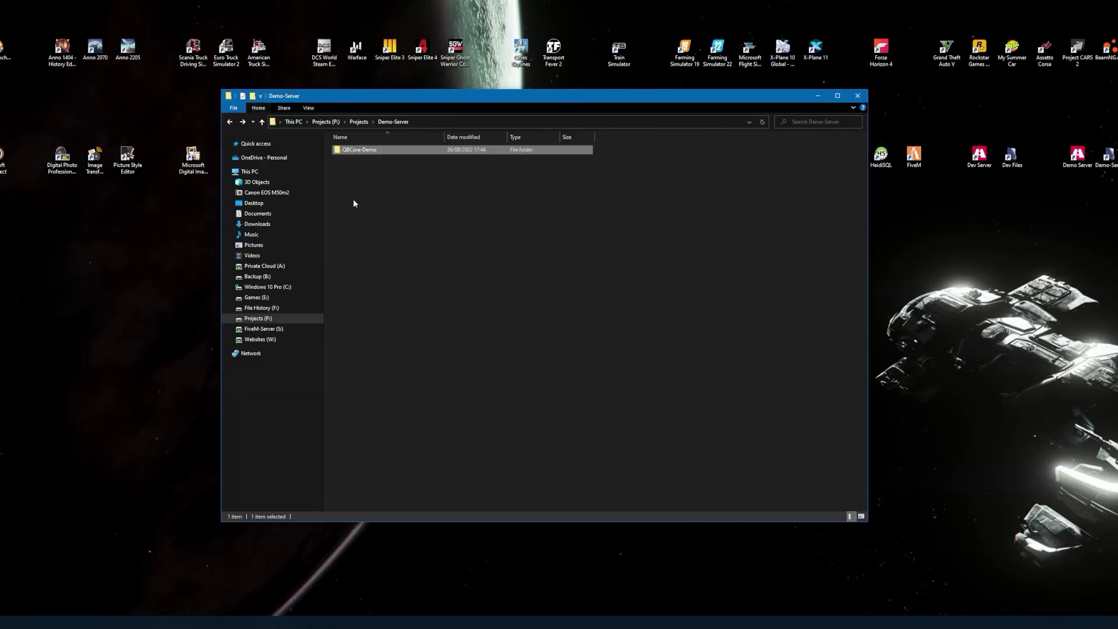
drag(584, 99, 499, 105)
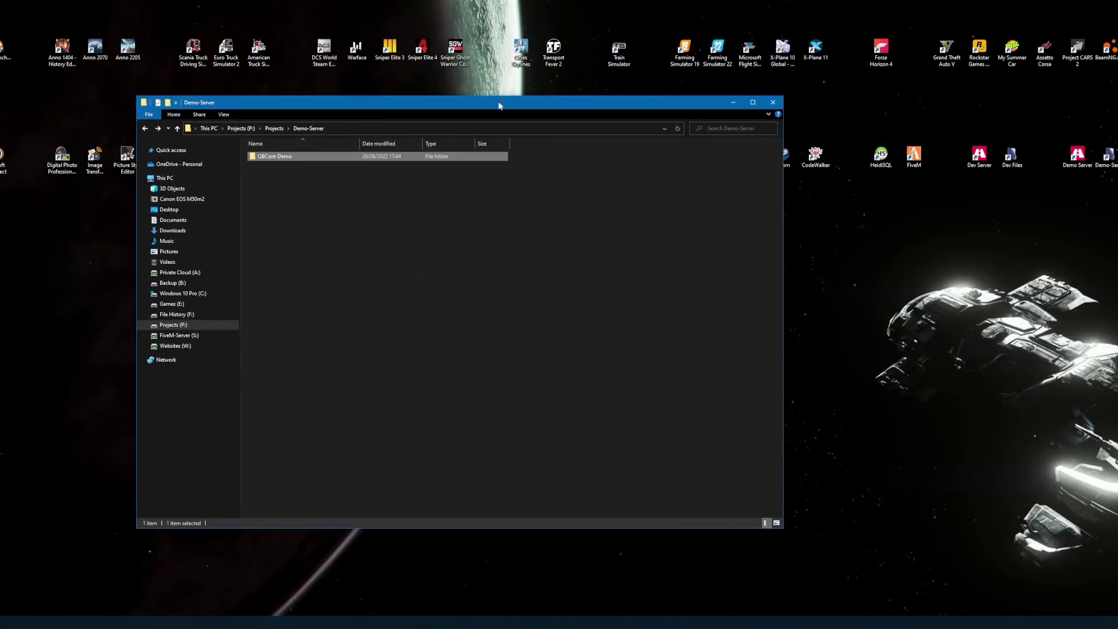
drag(781, 527, 840, 547)
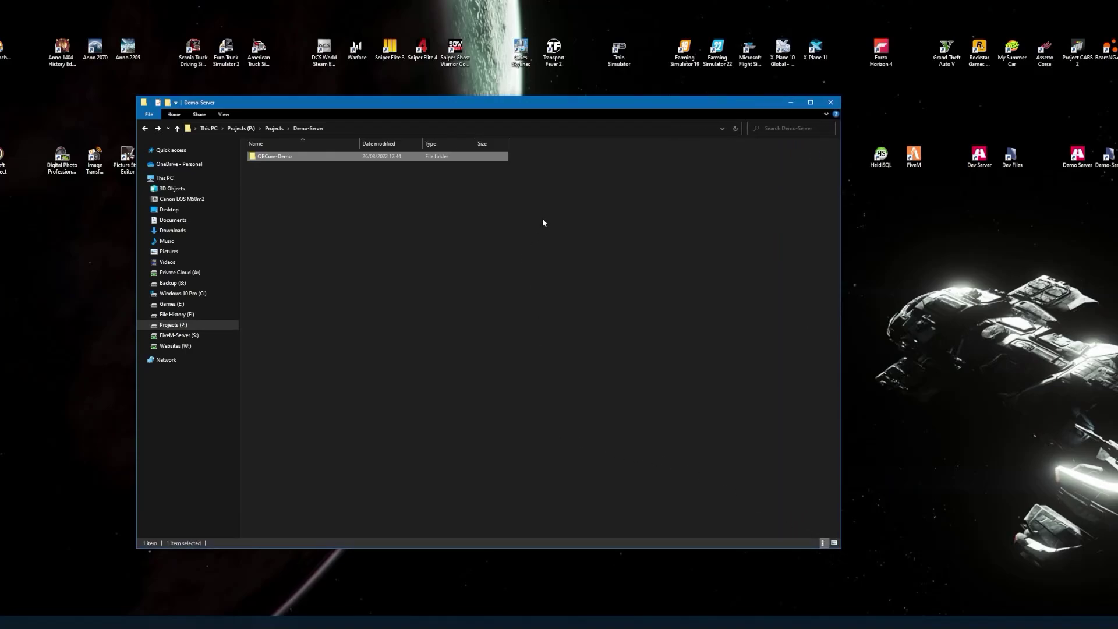
drag(563, 107, 593, 96)
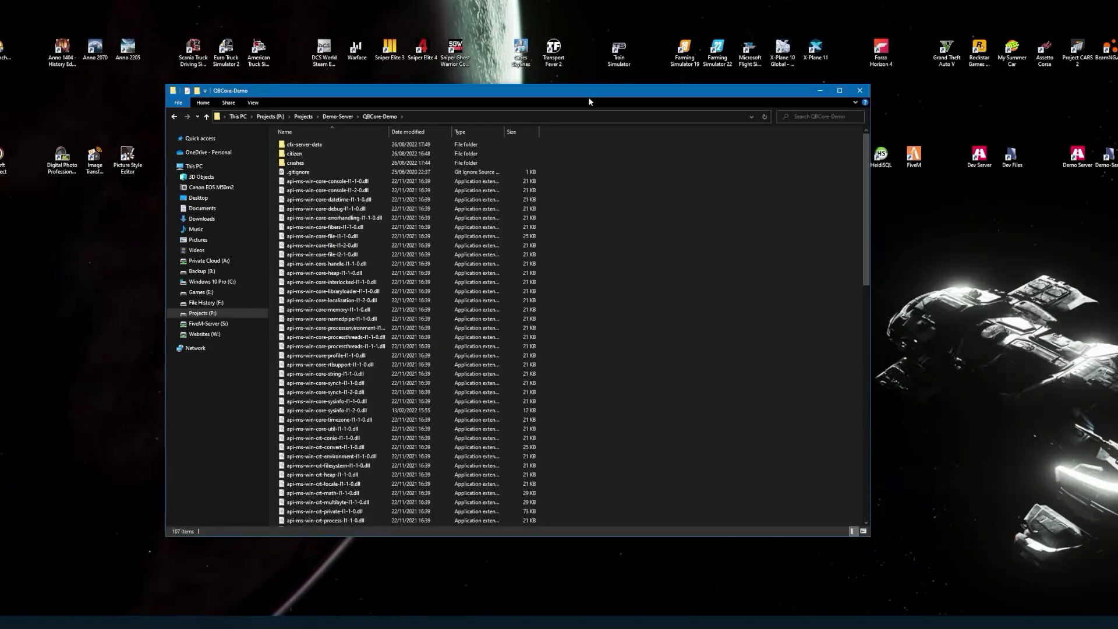
Run FXServer.exe from the QBCore-Demo folder to bring up the txAdmin login page
drag(589, 98, 547, 80)
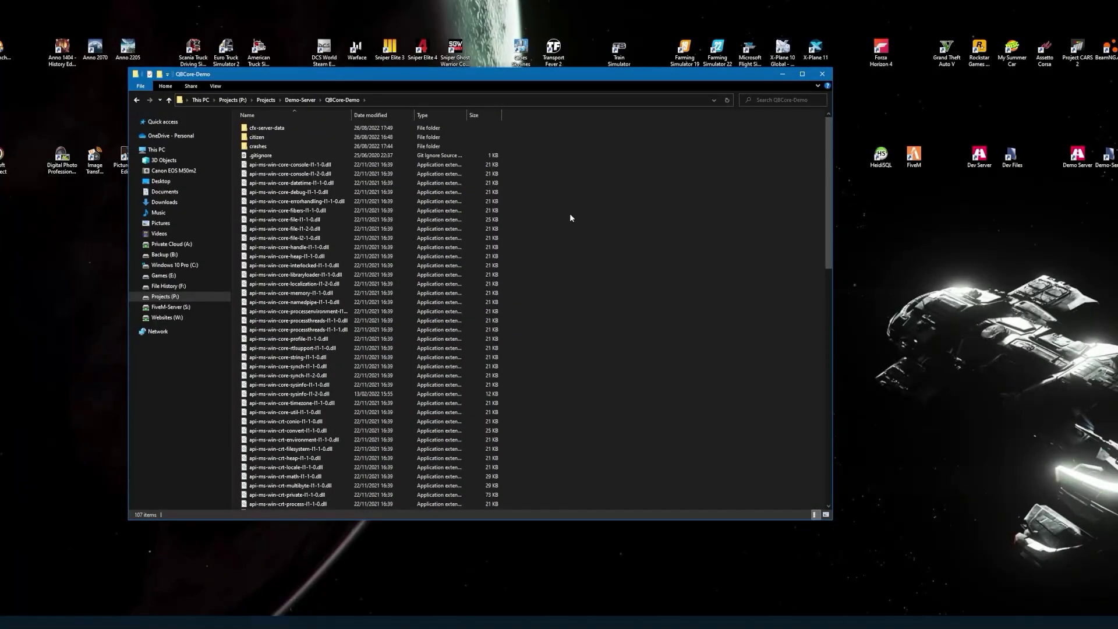
scroll(570, 217, down, 20)
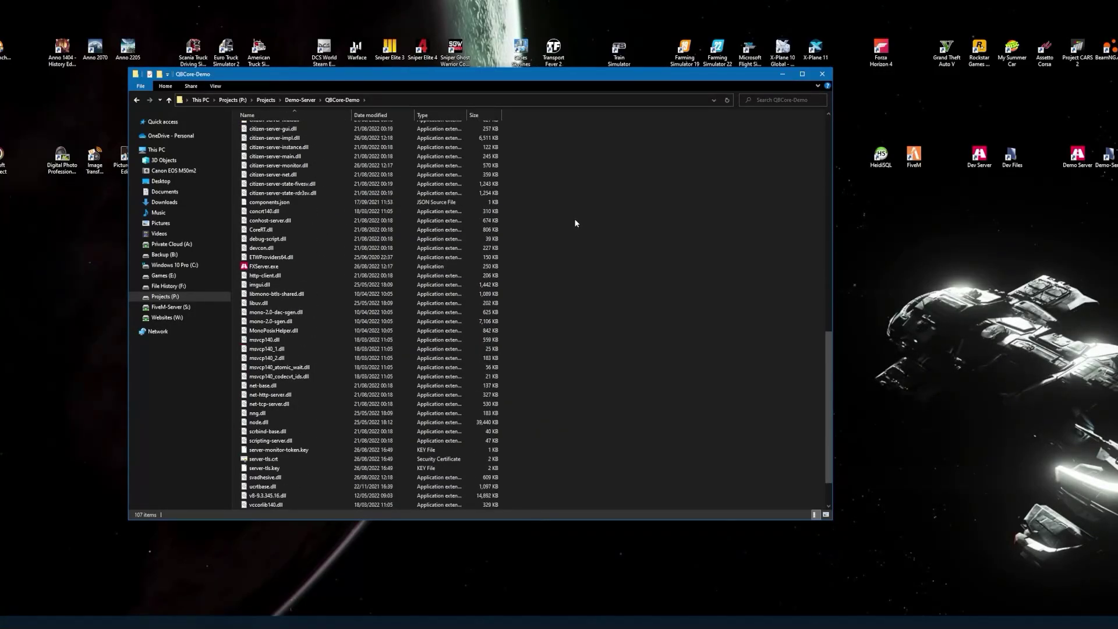
scroll(578, 218, down, 2)
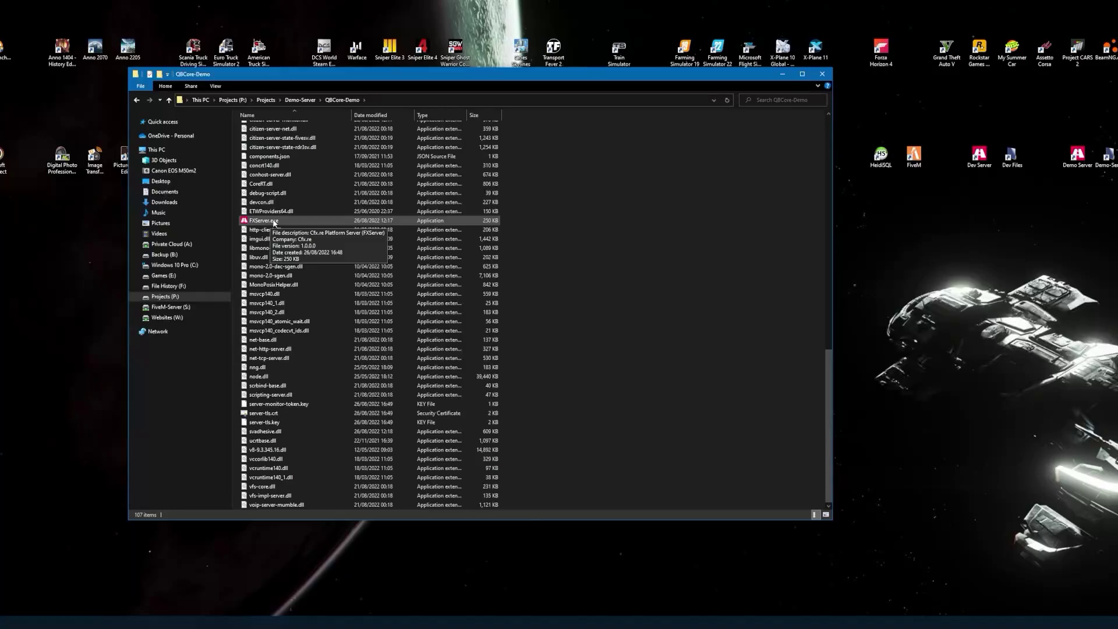
right_click(272, 221)
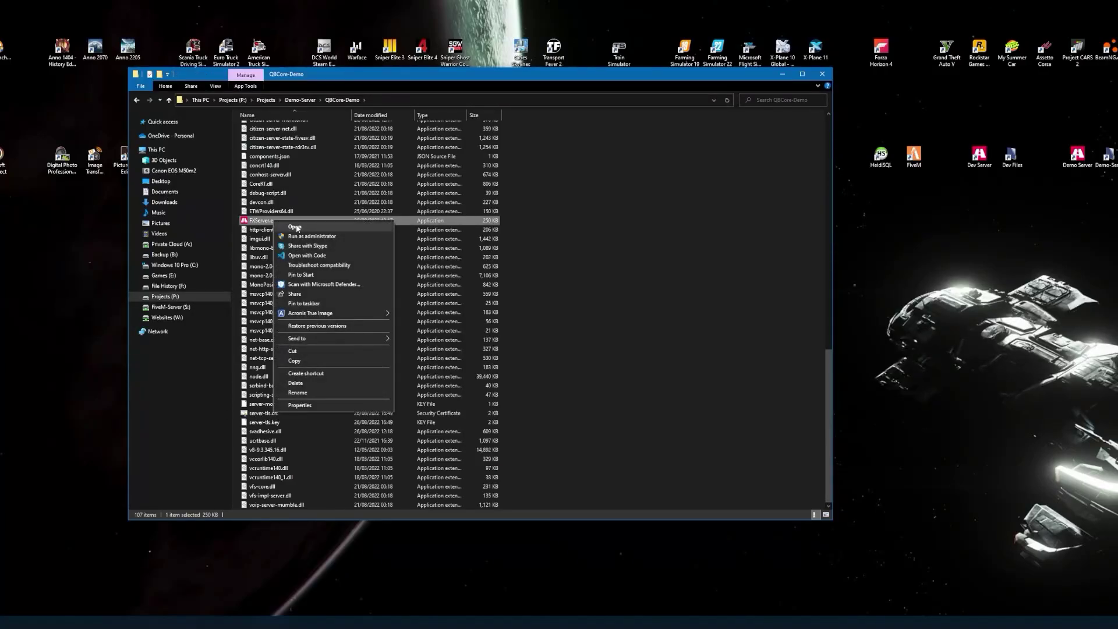
click(296, 227)
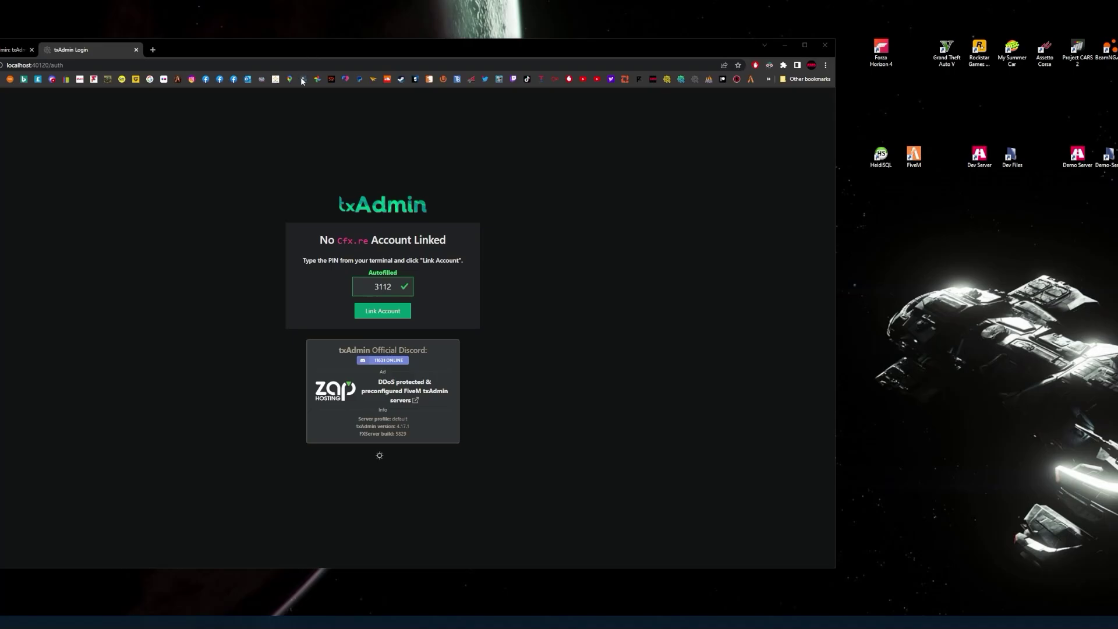
Link the Cfx.re account to txAdmin and authorize it
click(44, 199)
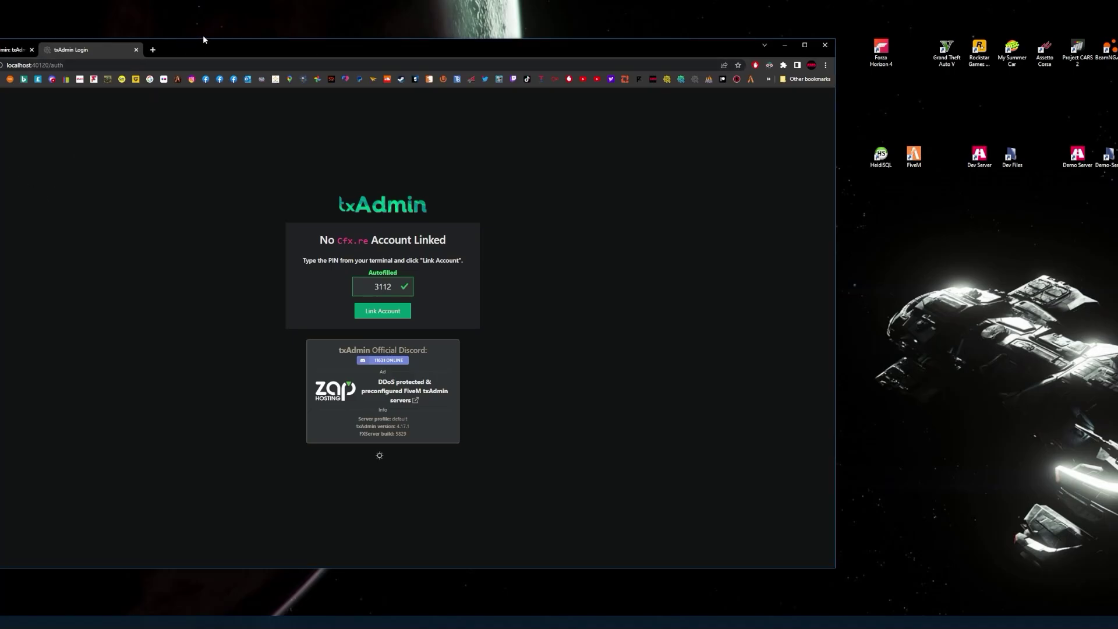
drag(203, 39, 238, 34)
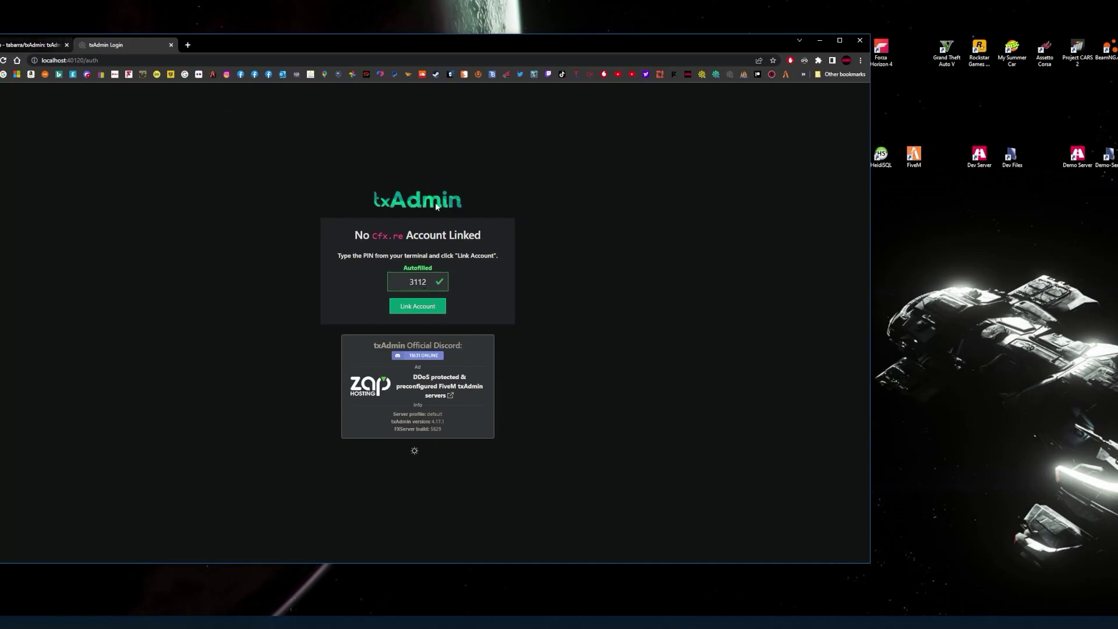
click(418, 309)
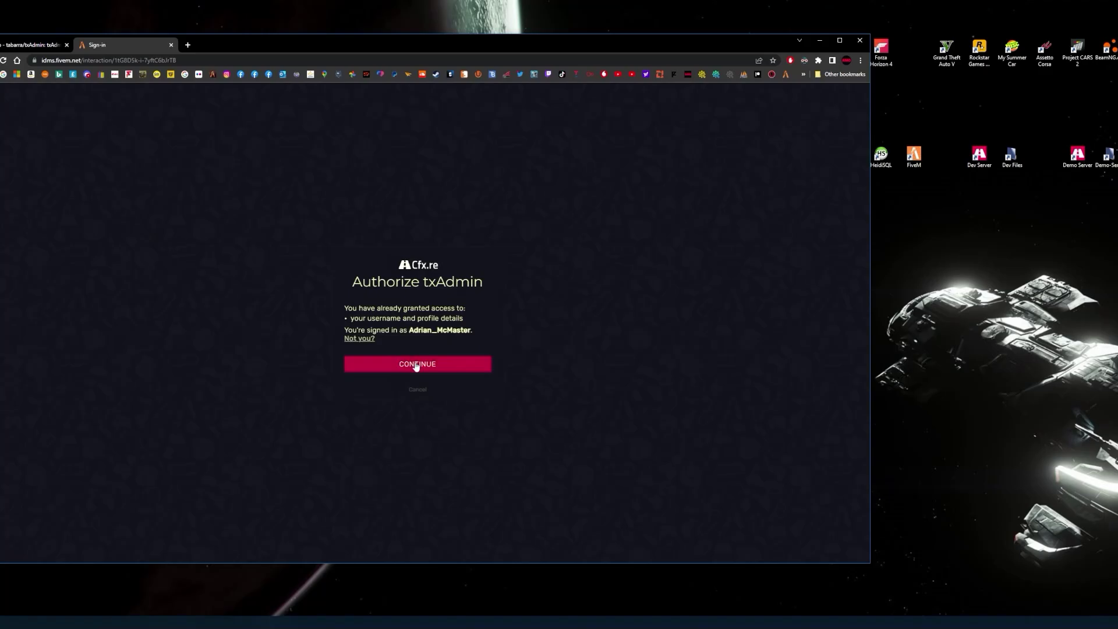
click(417, 364)
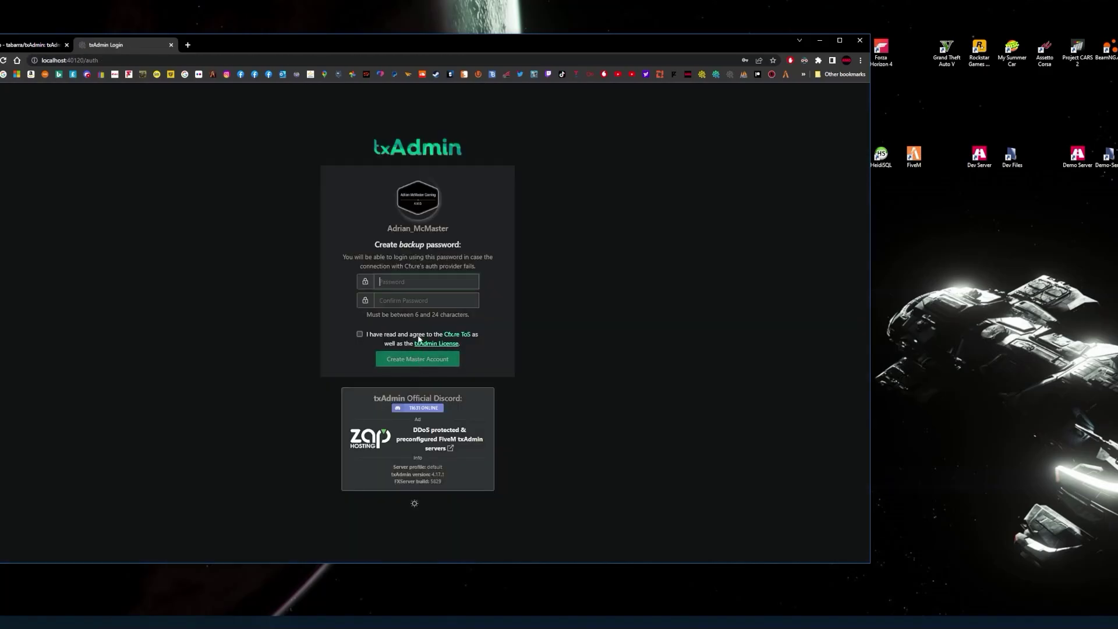
Enter and confirm the backup password, and accept the Cfx.re ToS and txAdmin License
click(409, 281)
text(•••••••••••••)
click(415, 300)
text(••••)
click(359, 335)
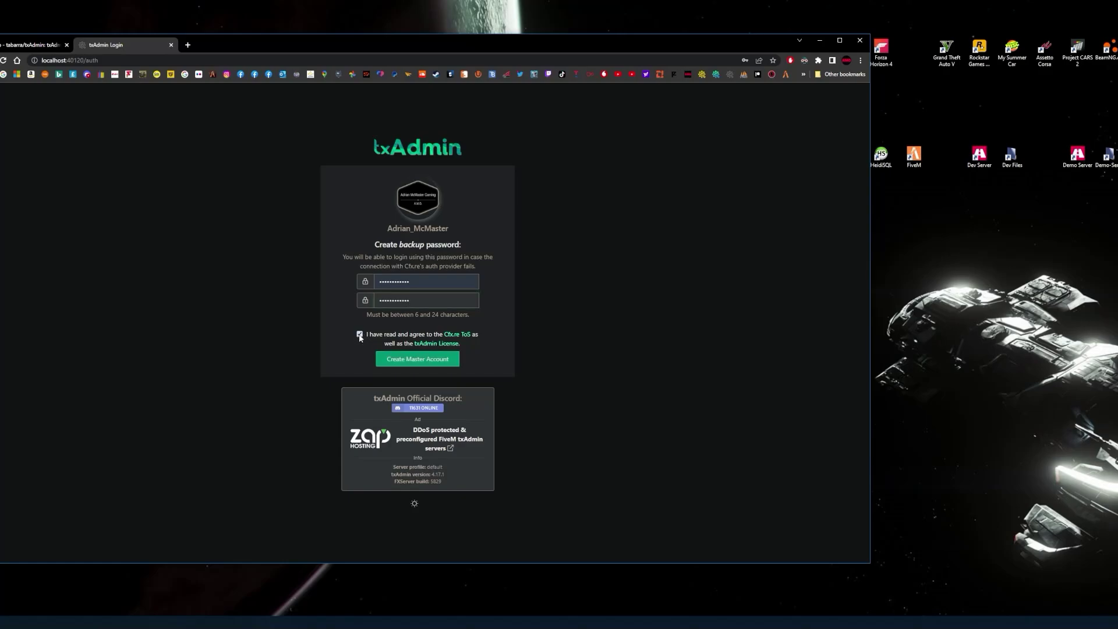
Create the master account and rename the server from change-me to Demo Server
click(419, 360)
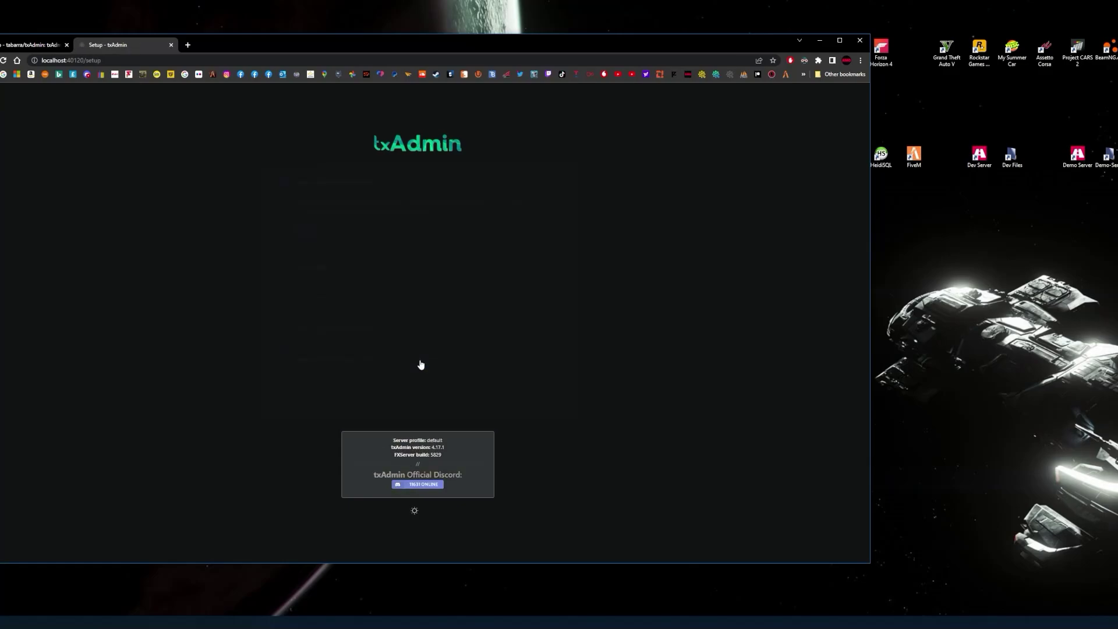
click(307, 231)
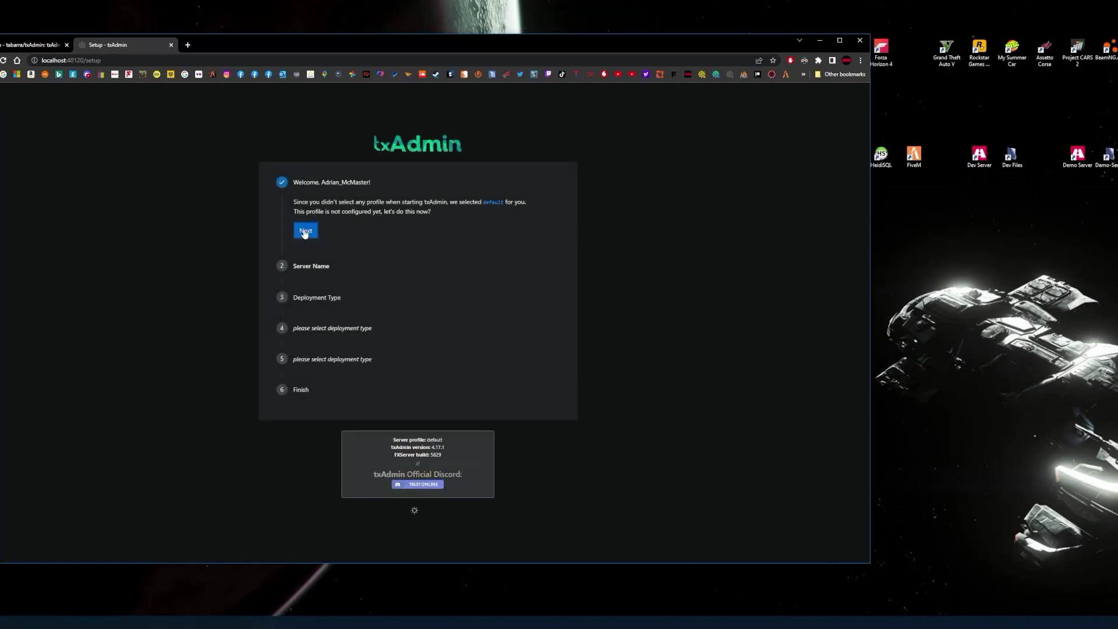
drag(345, 248, 282, 251)
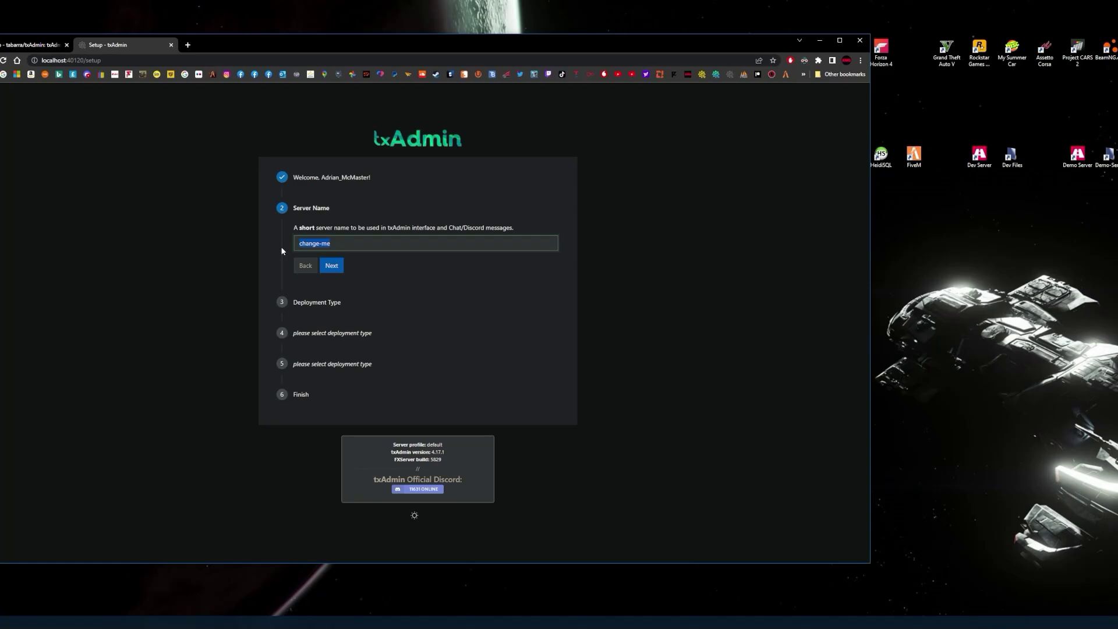
key(BackSpace)
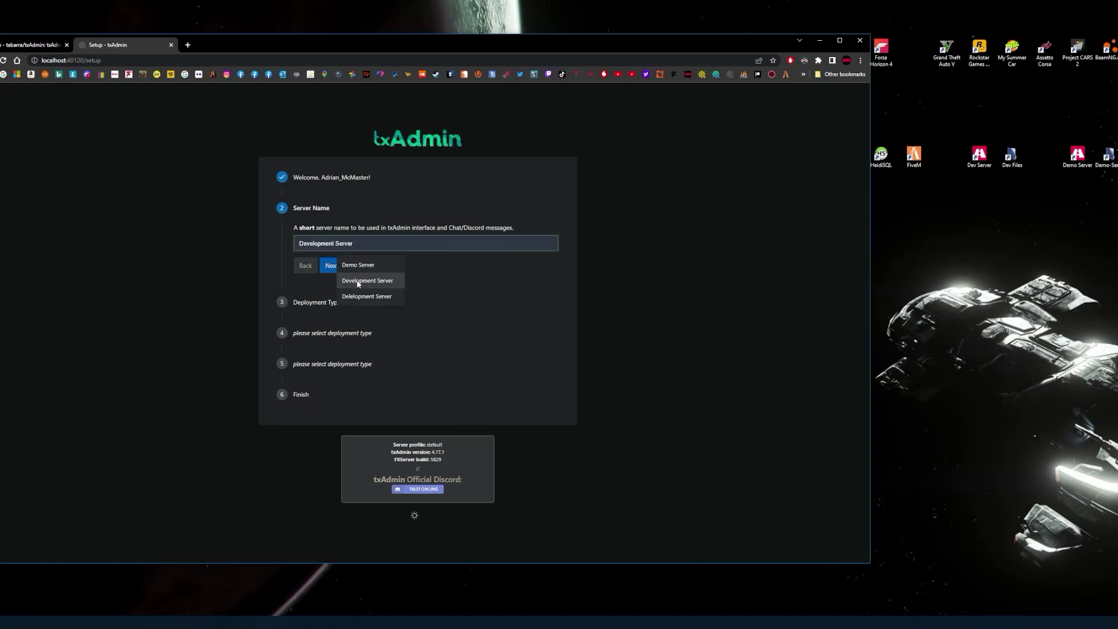
click(364, 265)
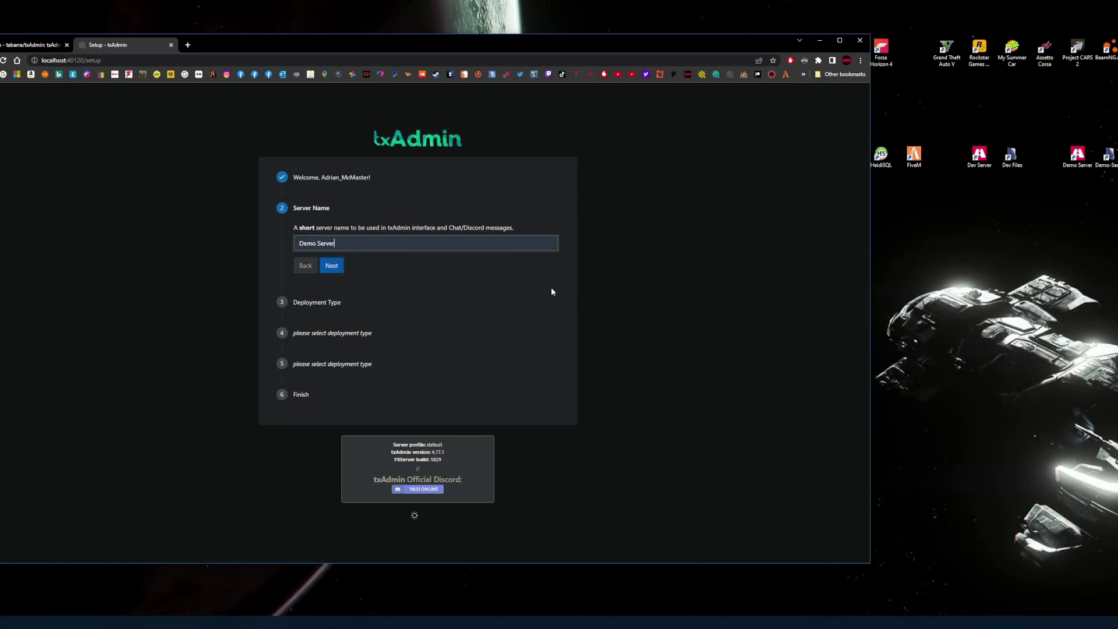
click(332, 265)
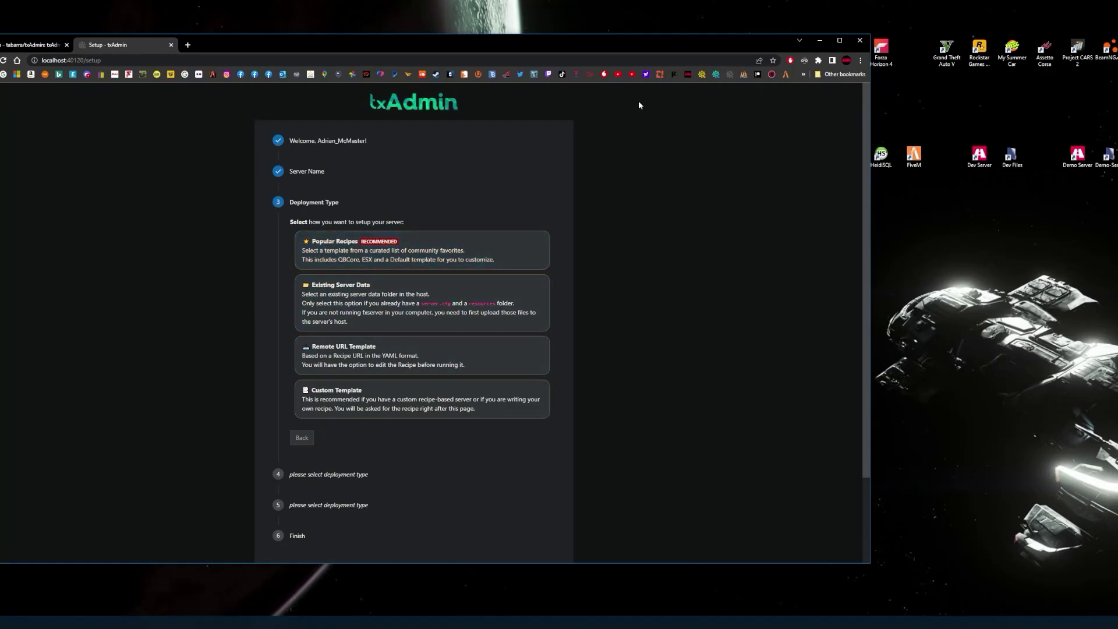
drag(640, 45, 672, 26)
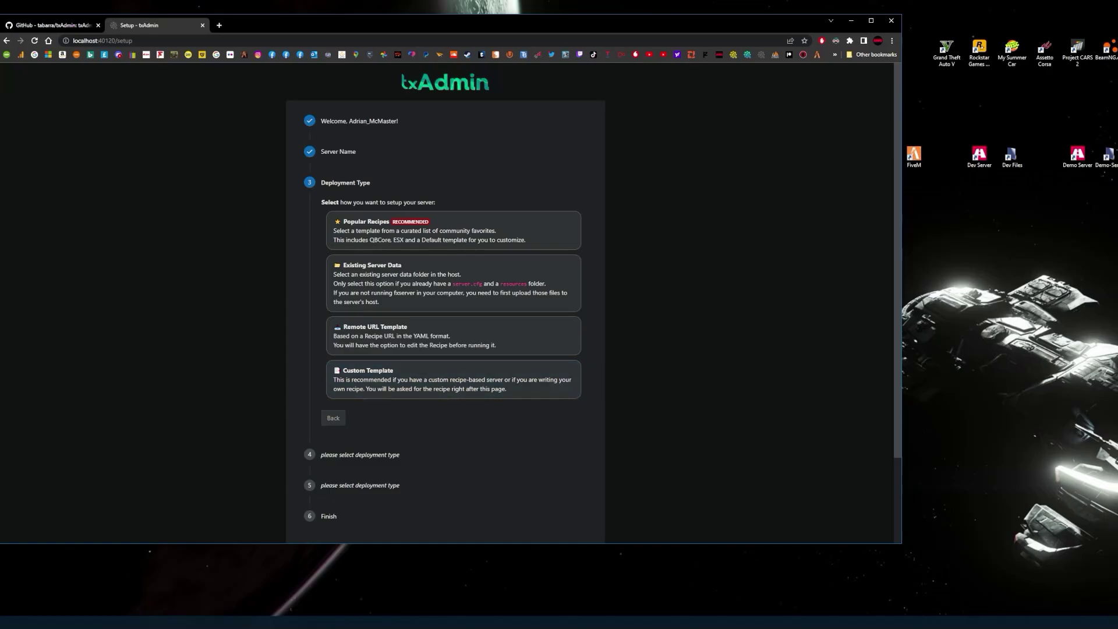
Browse from Projects into Demo-Server > QBCore-Demo and open its cfx-server-data folder
key(alt+Tab)
drag(203, 74, 245, 79)
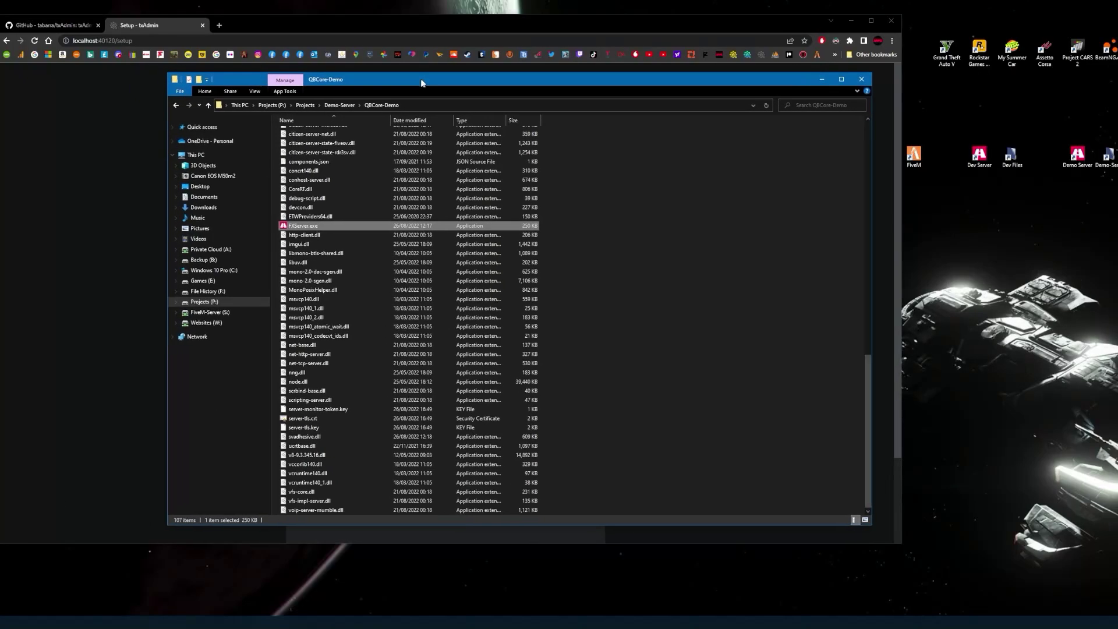
click(178, 104)
click(177, 104)
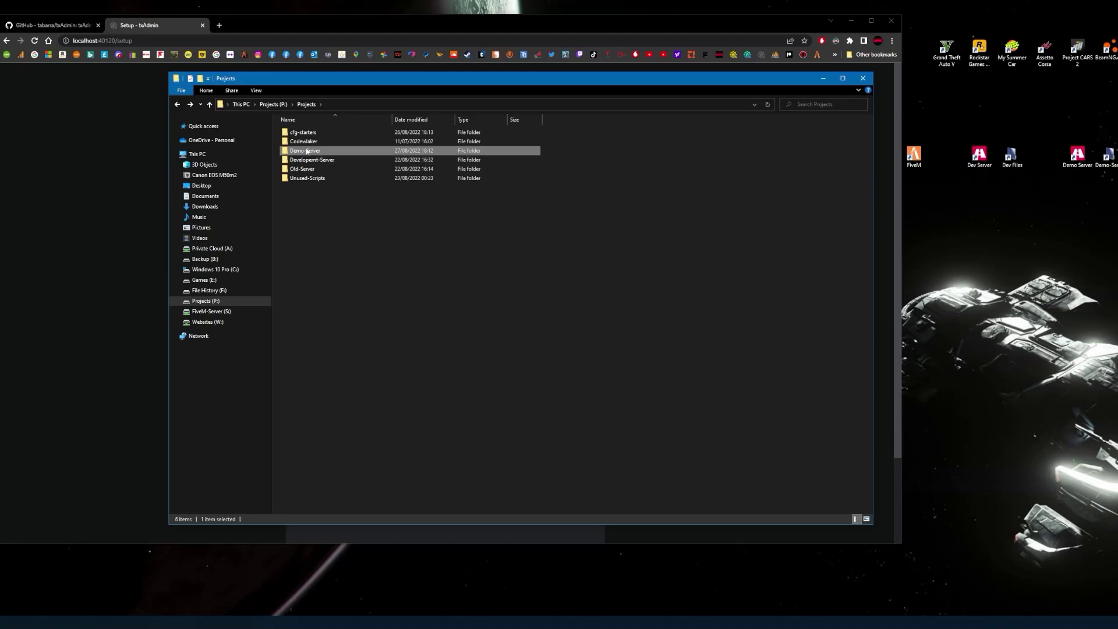
double_click(309, 160)
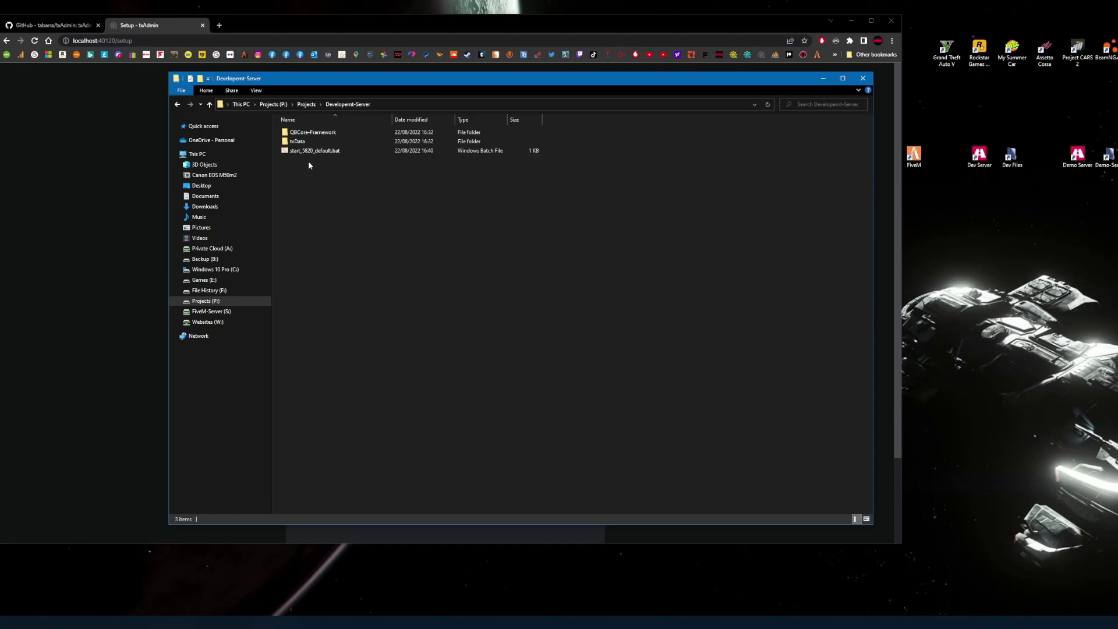
key(alt+Left)
double_click(312, 152)
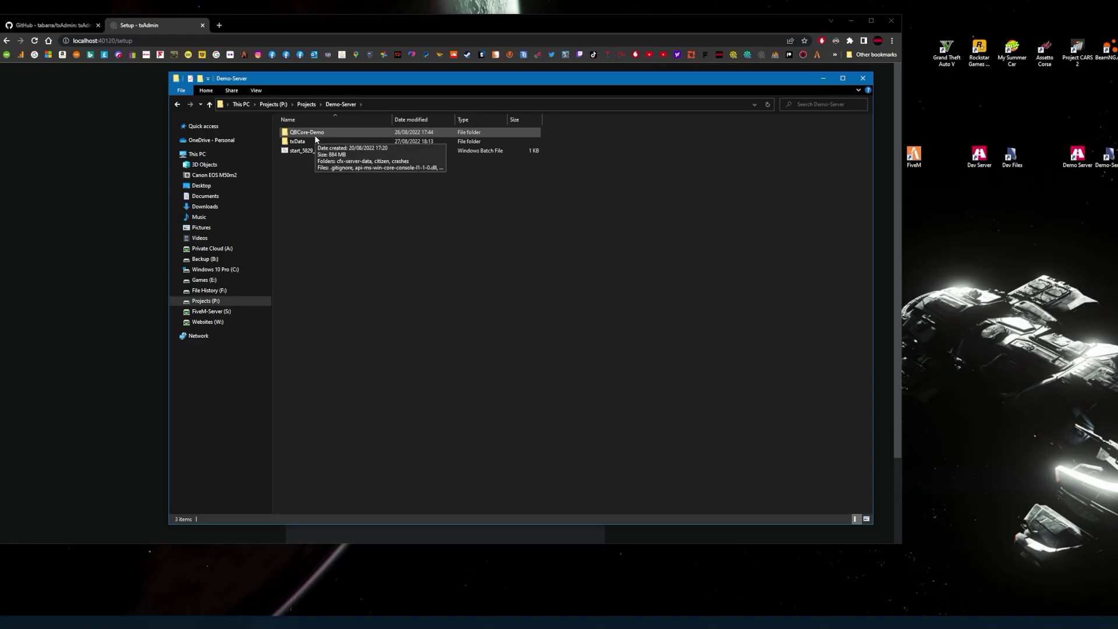
double_click(315, 135)
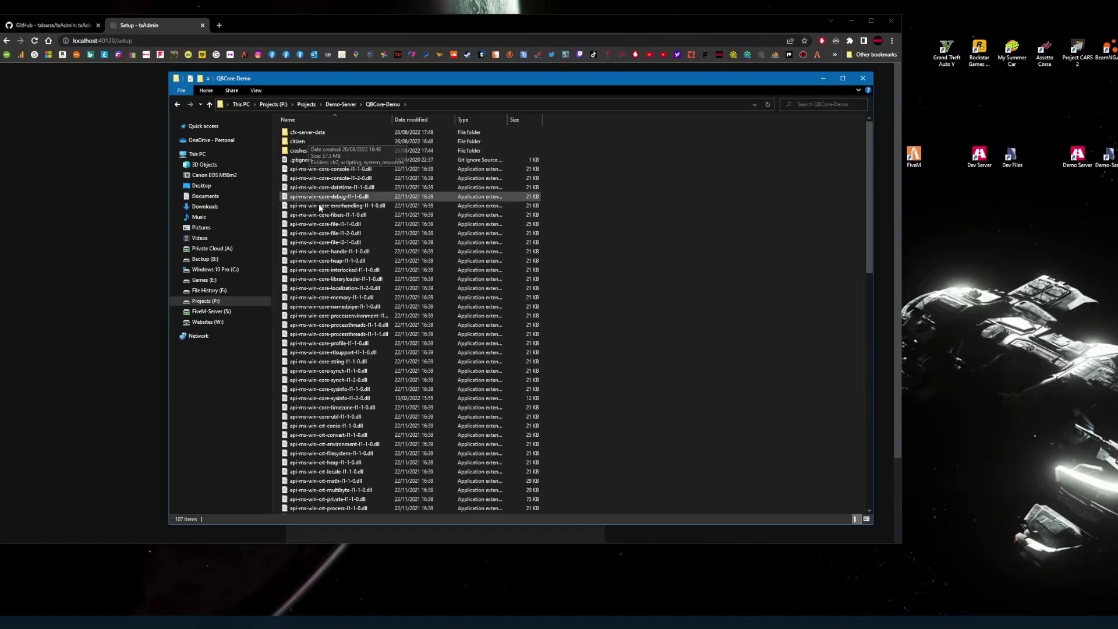
scroll(329, 309, down, 8)
scroll(868, 372, down, 3)
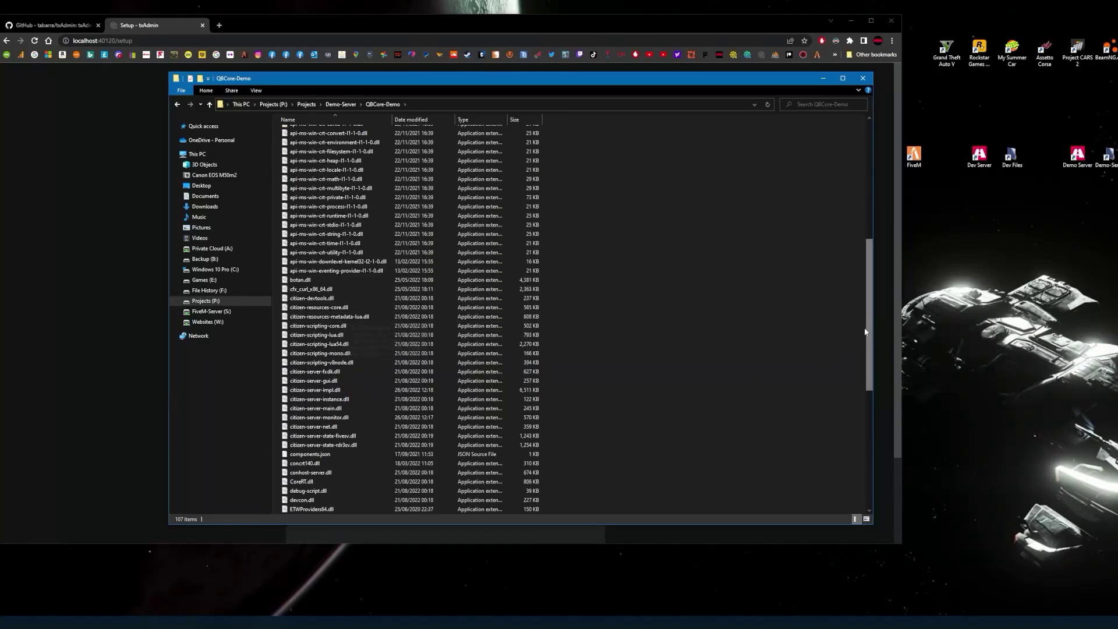
scroll(866, 385, down, 4)
drag(866, 385, 845, 159)
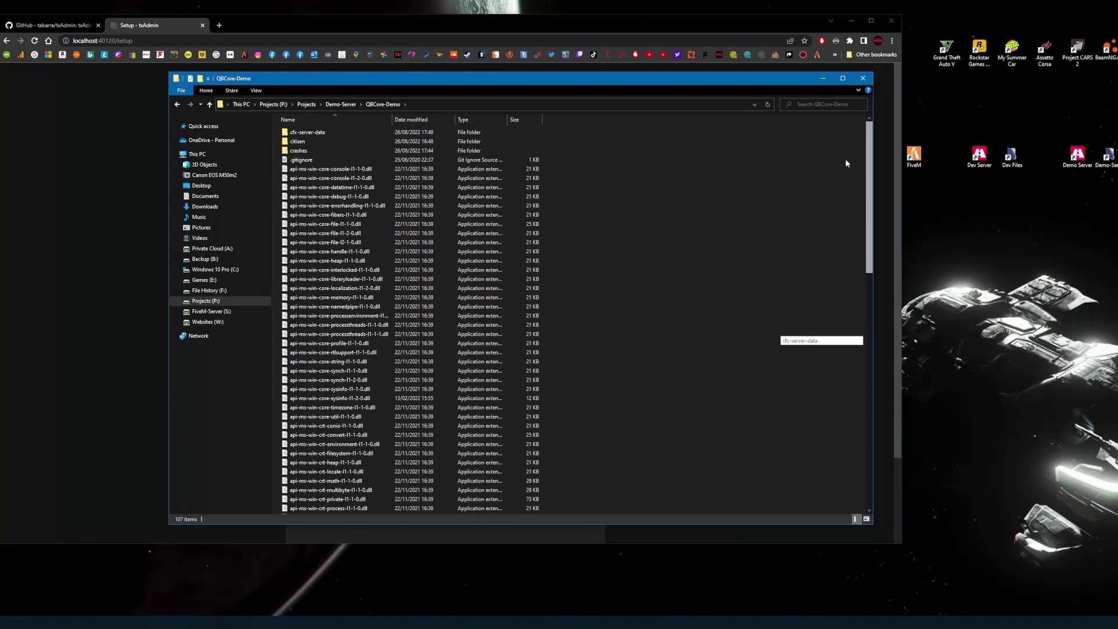
double_click(310, 133)
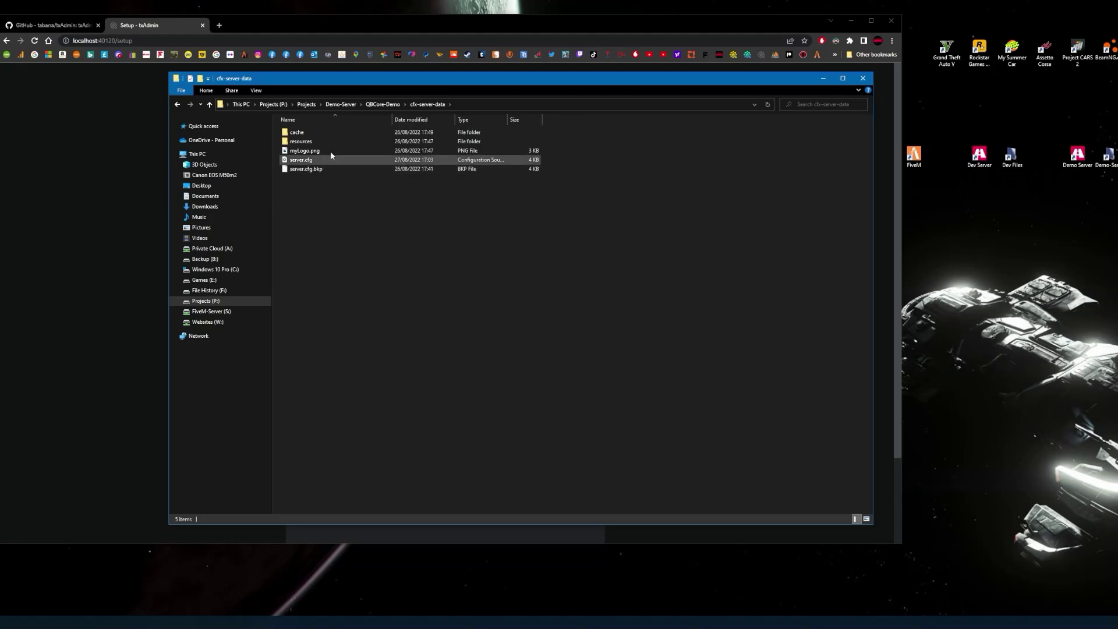
Navigate back to the QBCore-Demo folder and minimize File Explorer to reveal the wizard
click(178, 105)
click(179, 104)
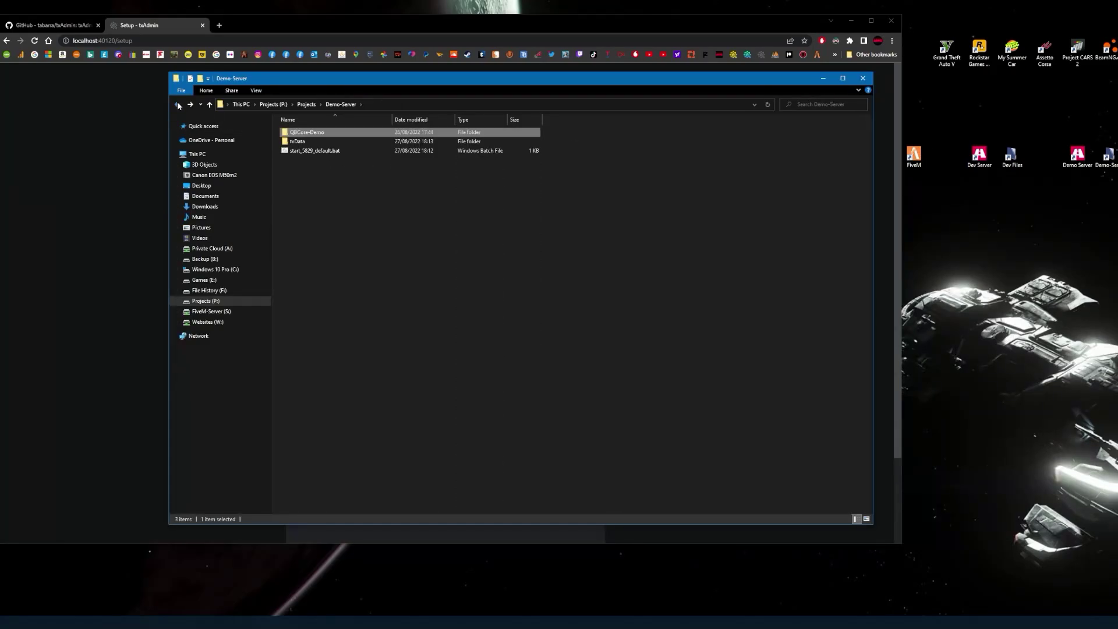
click(179, 104)
double_click(323, 150)
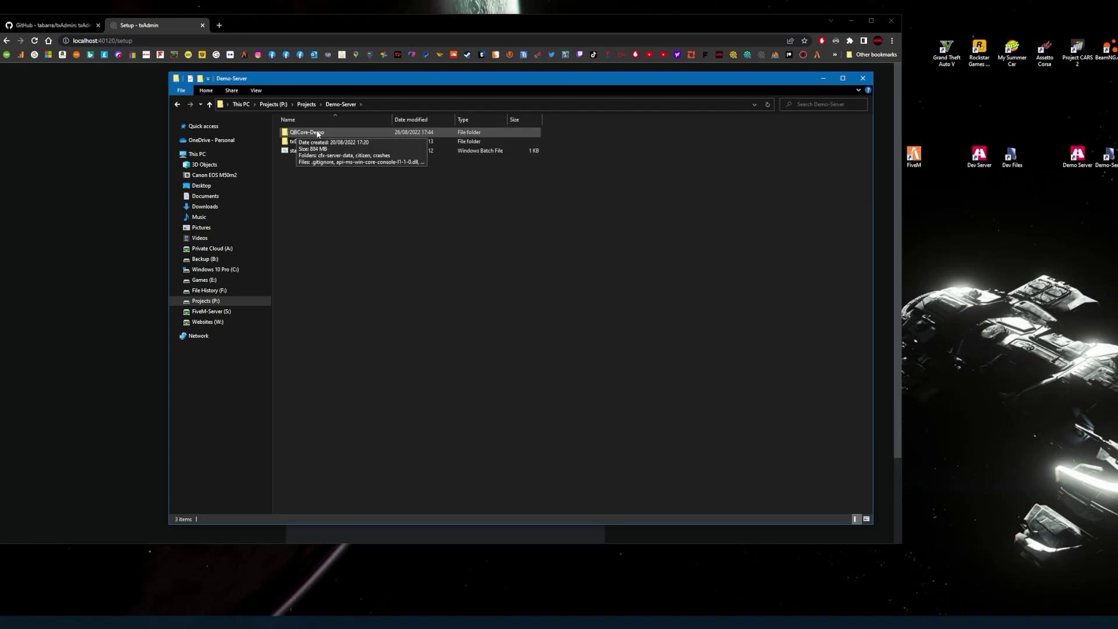
click(316, 135)
double_click(316, 135)
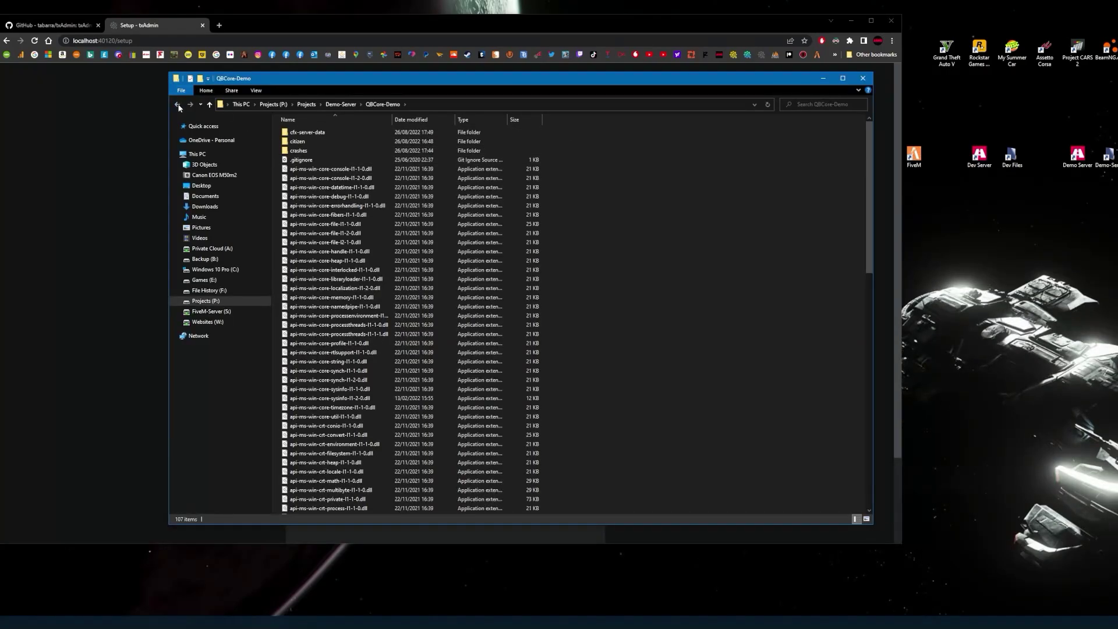
click(178, 106)
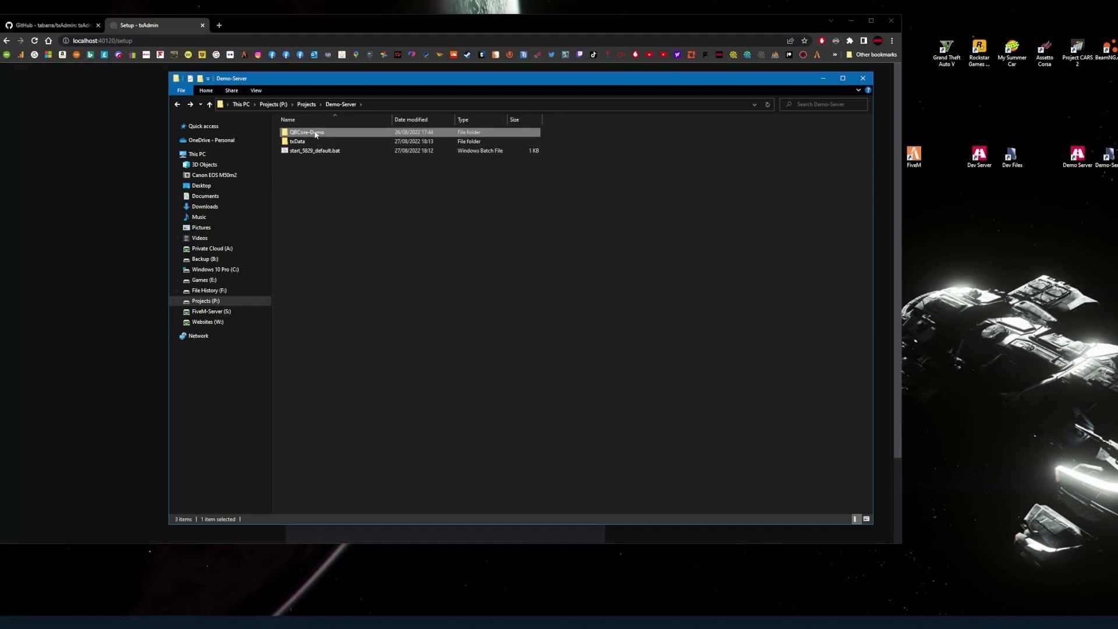
mouse_move(330, 138)
double_click(337, 133)
click(823, 80)
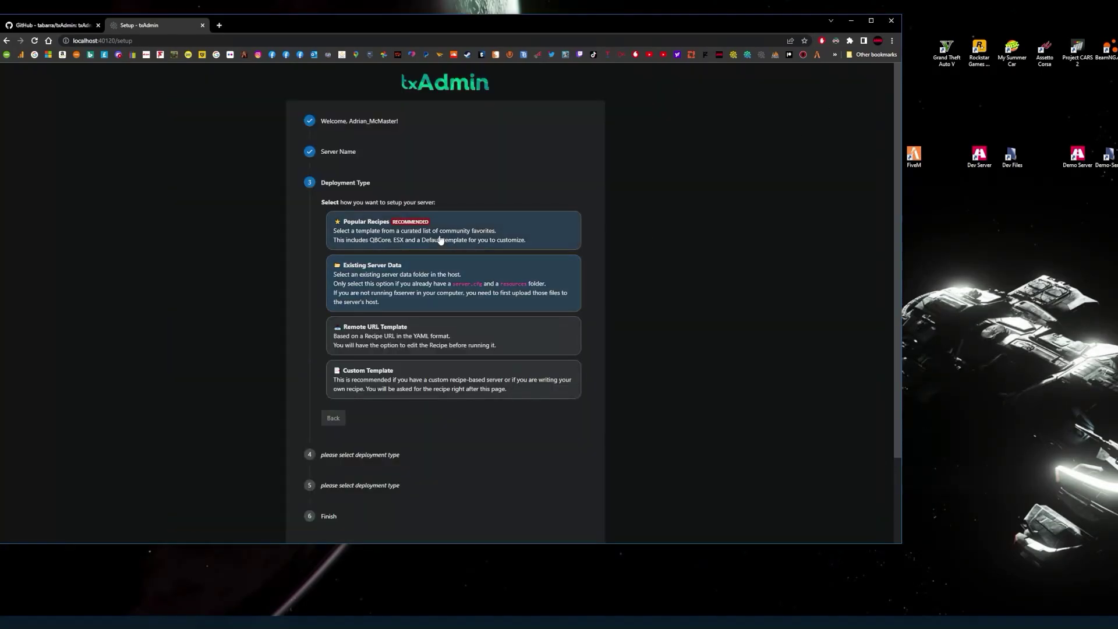
Choose Existing Server Data as the deployment type and bring up QBCore-Demo in File Explorer
click(391, 269)
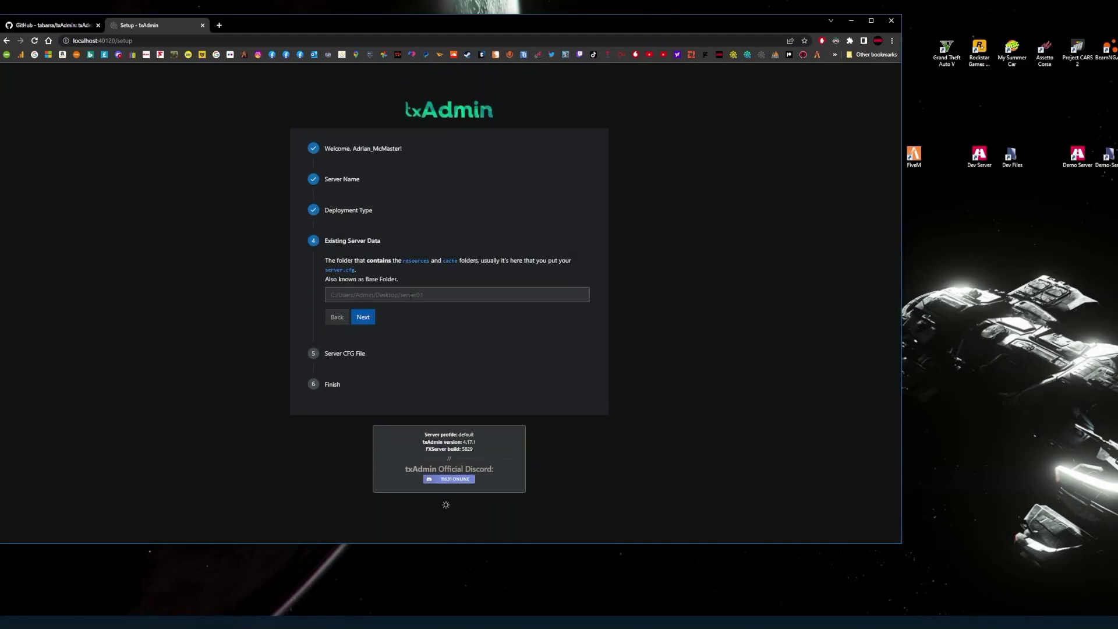
click(411, 295)
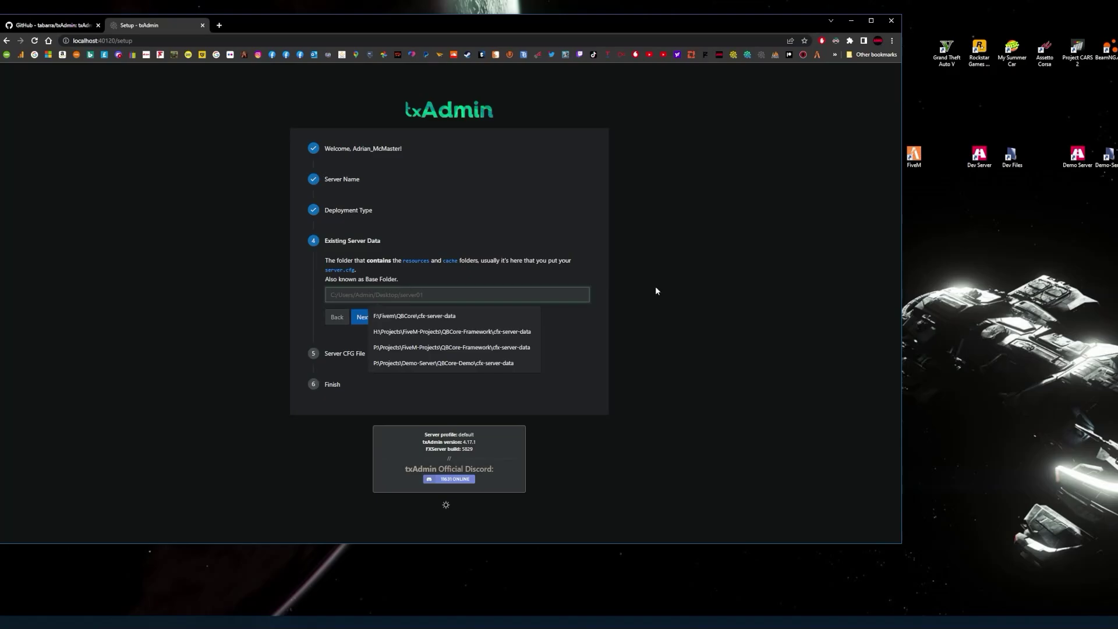
double_click(1108, 154)
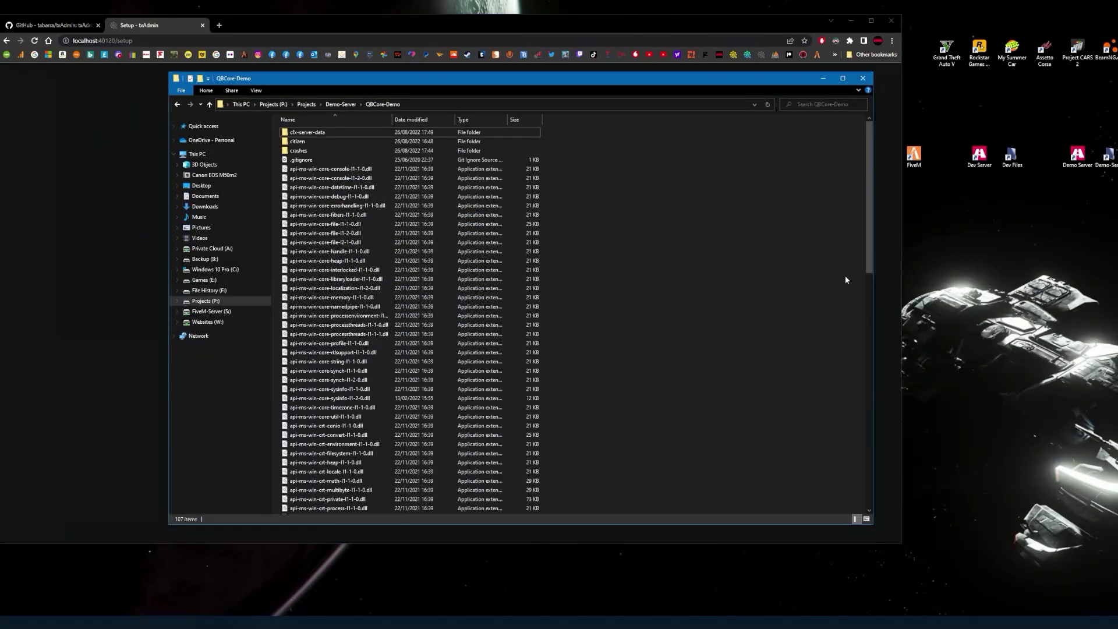
Open cfx-server-data and show its full folder path as editable text in the address bar
double_click(313, 133)
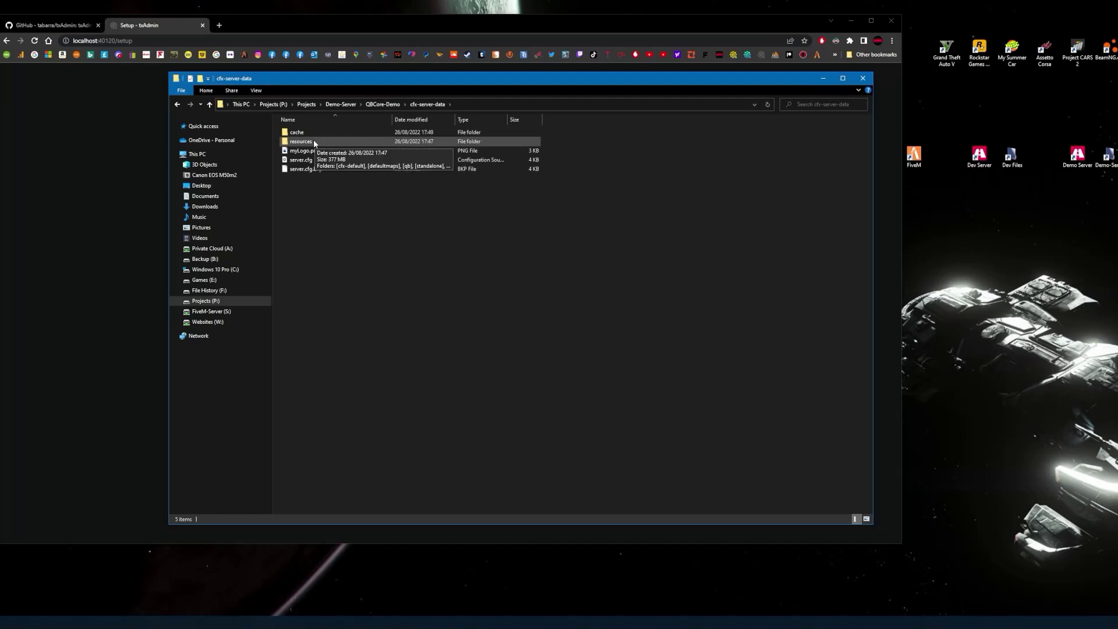
click(461, 104)
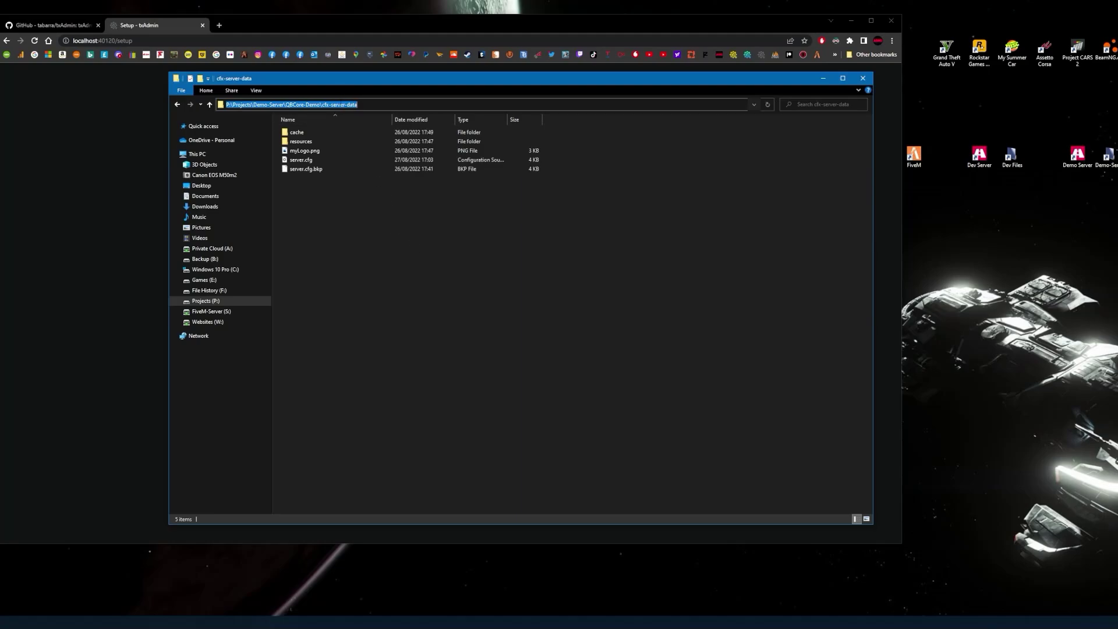
right_click(341, 104)
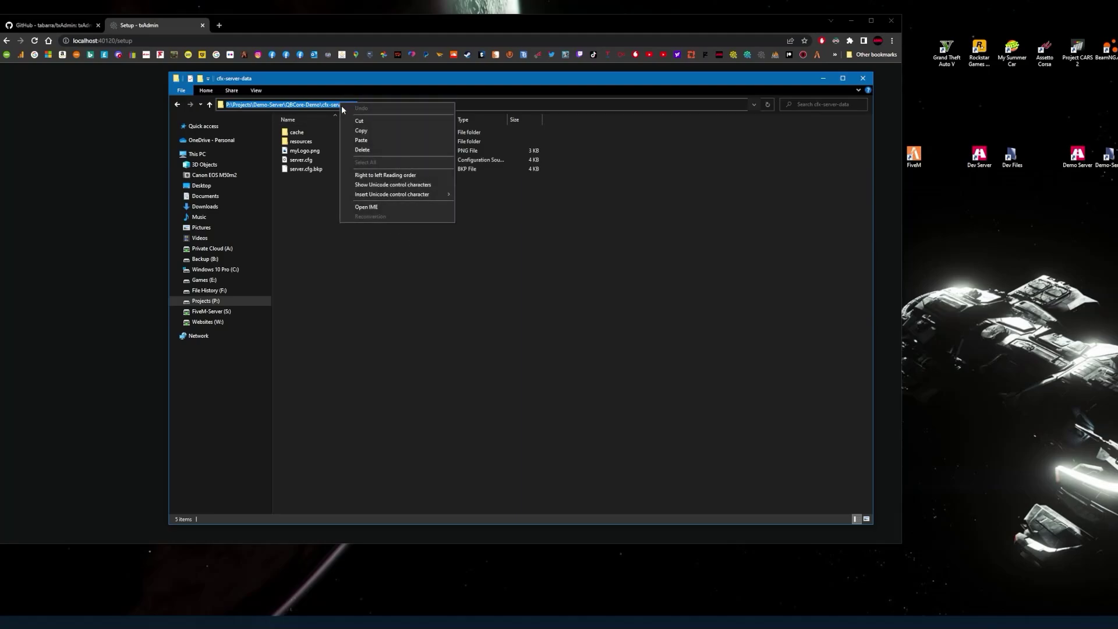
Paste P:\Projects\Demo-Server\QBCore-Demo\cfx-server-data as txAdmin's Base Folder and continue
click(362, 131)
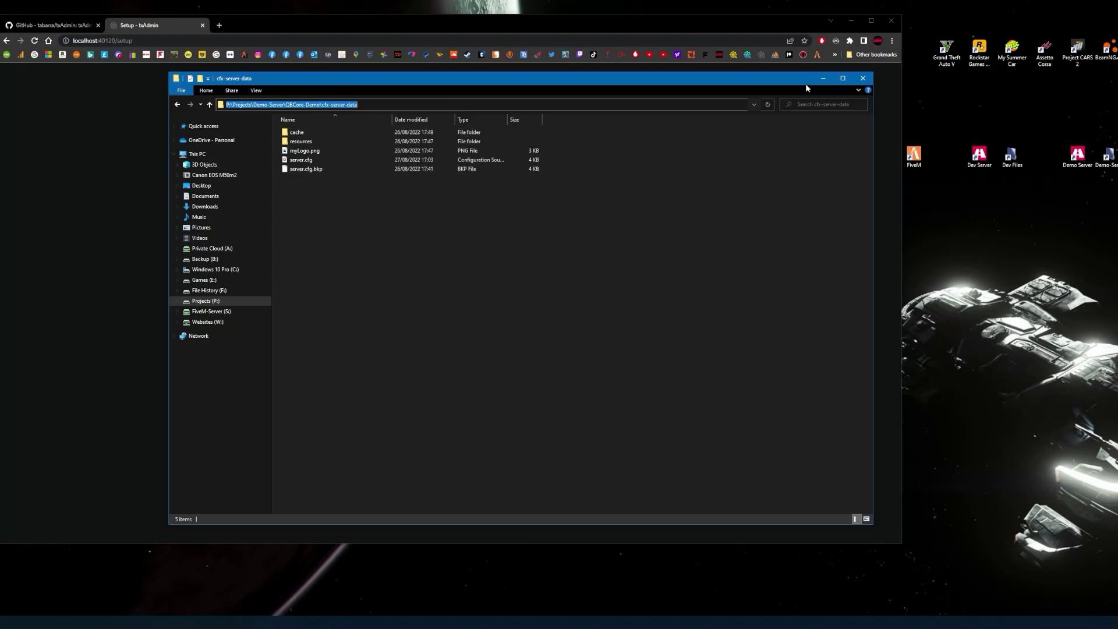
click(823, 78)
right_click(385, 295)
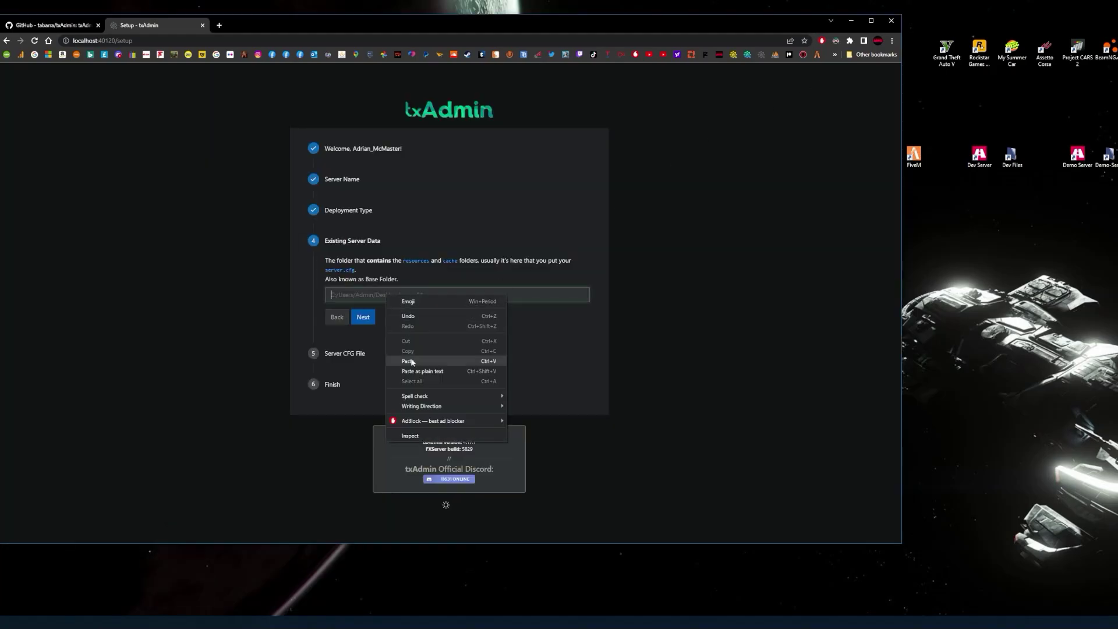
click(412, 364)
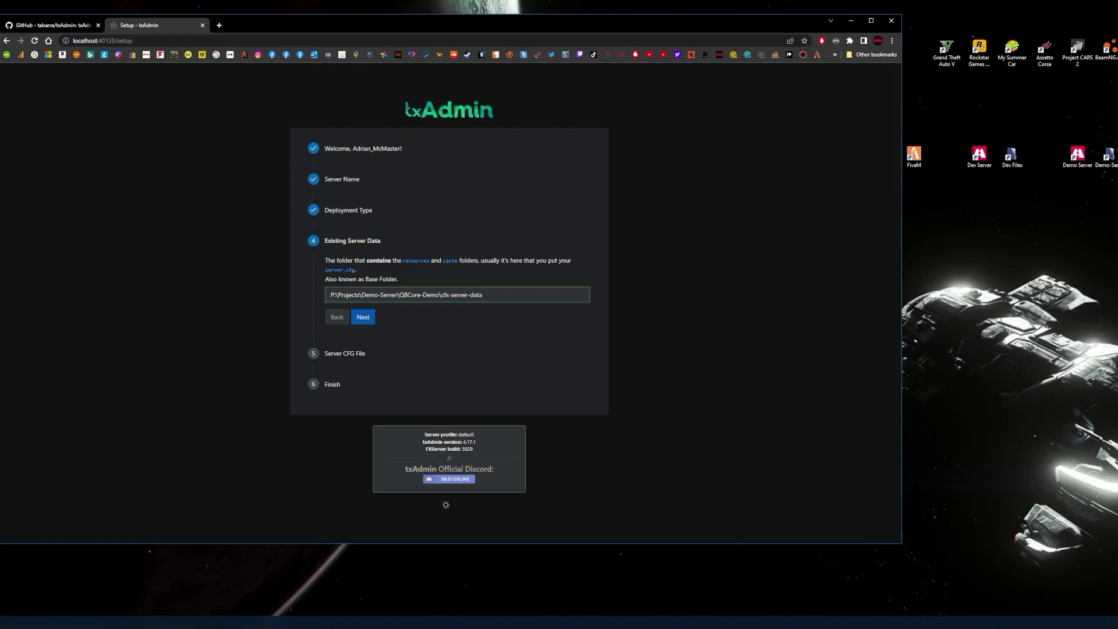
click(365, 319)
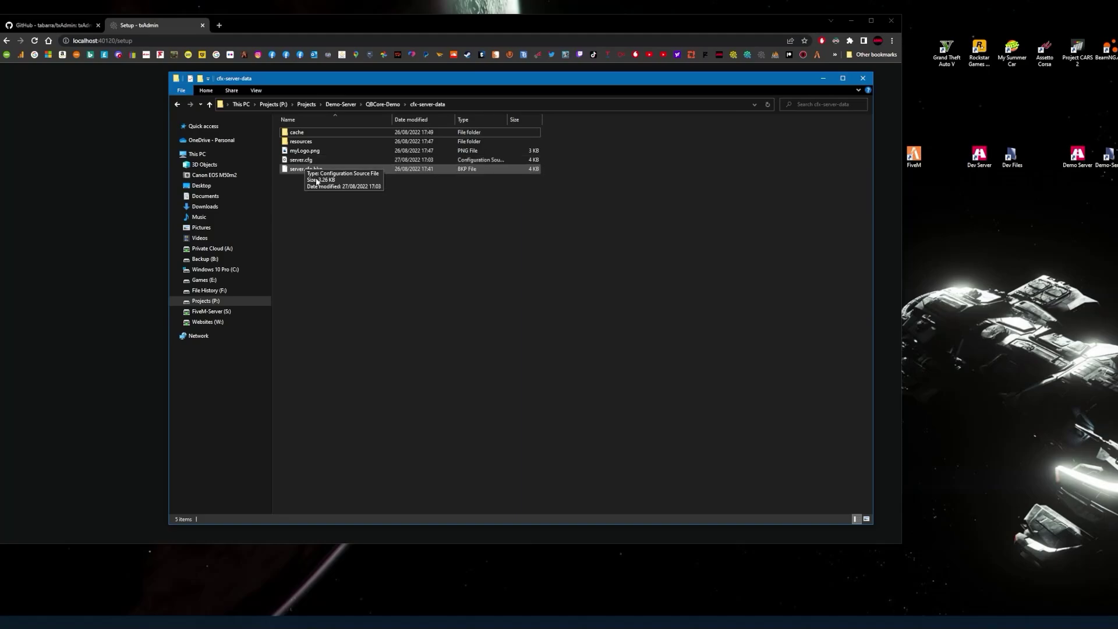
Accept the detected server.cfg, then save the profile and start the Demo Server
click(822, 80)
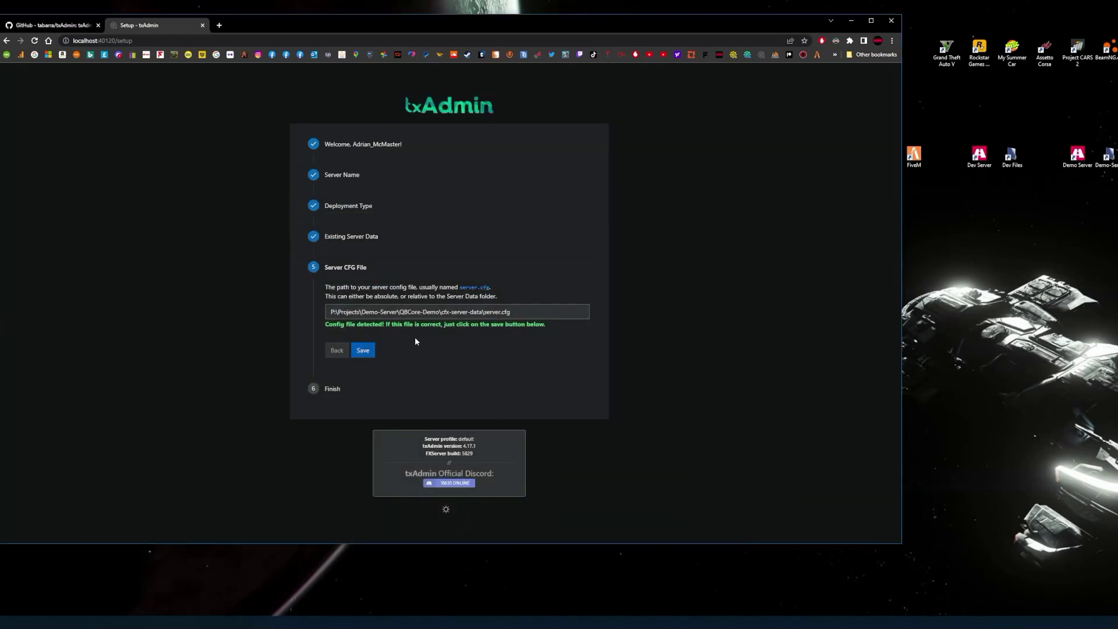
click(364, 351)
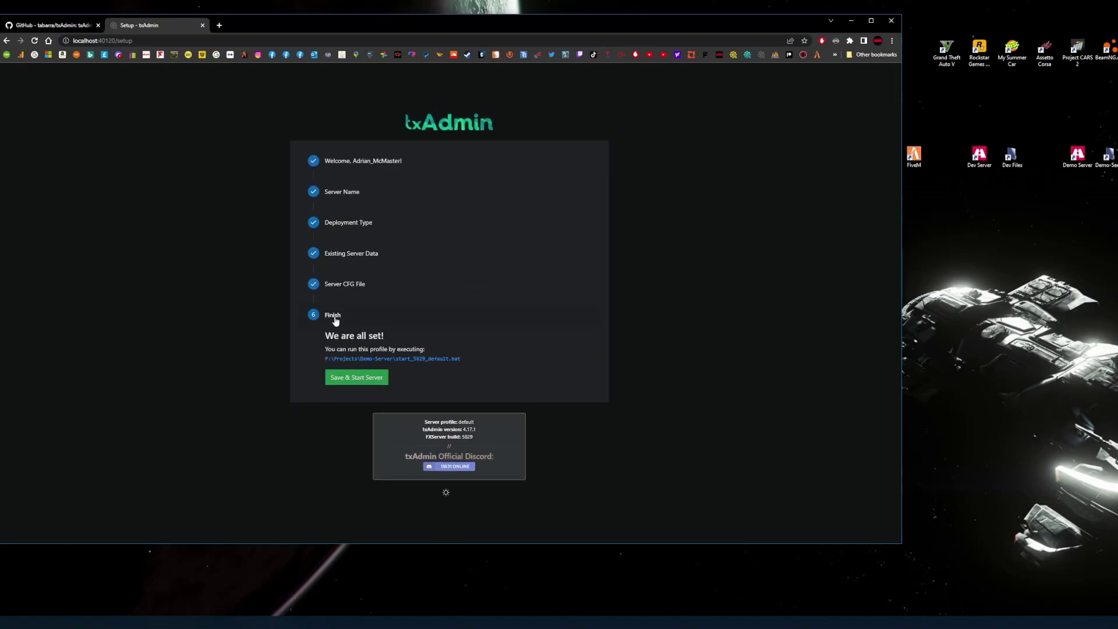
click(354, 379)
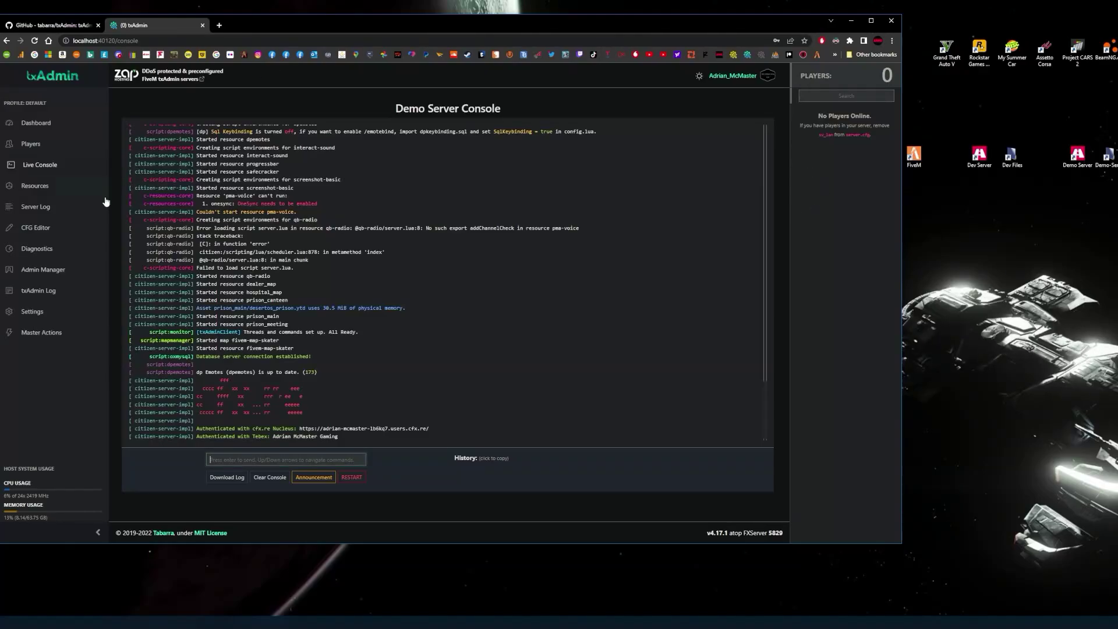
Set OneSync to On (with infinity) in the FXServer settings, save, and return to Live Console
click(47, 318)
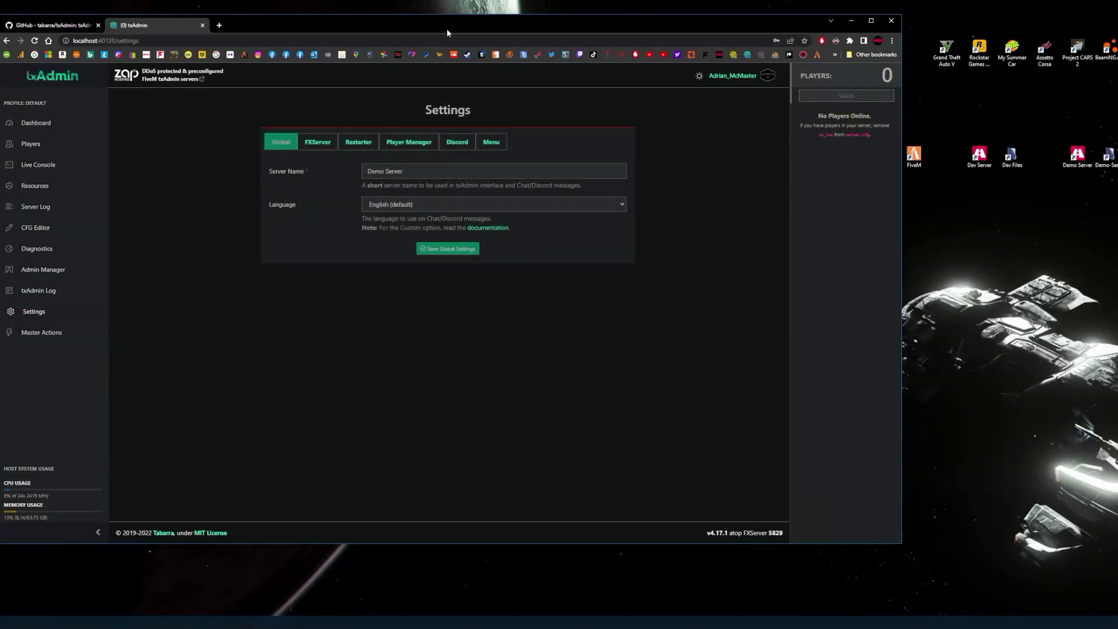
drag(446, 29, 565, 32)
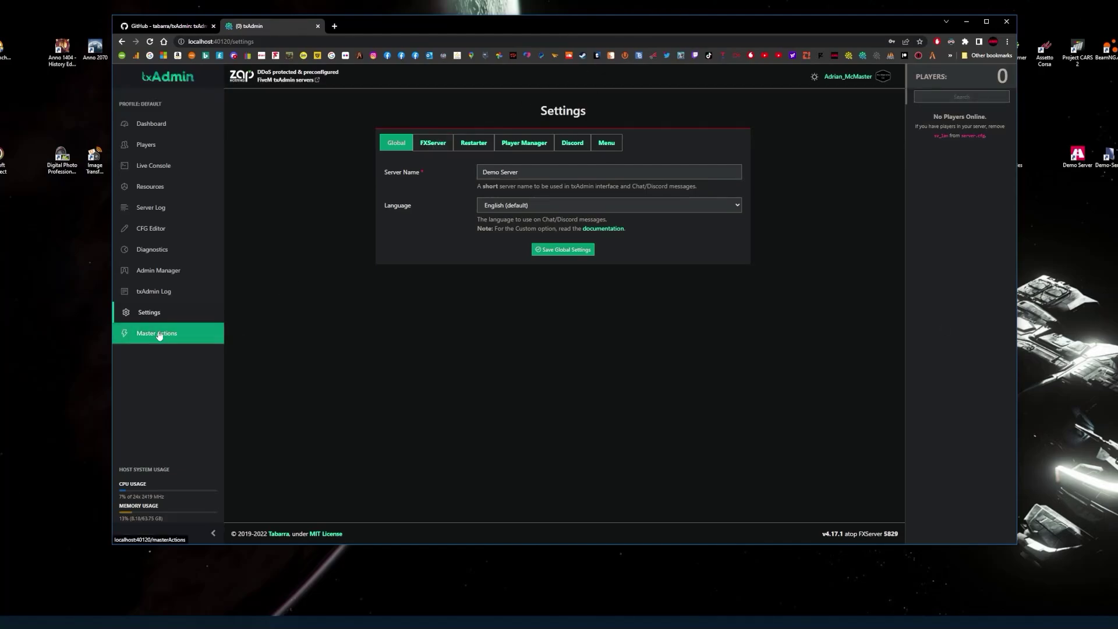
click(159, 311)
click(433, 145)
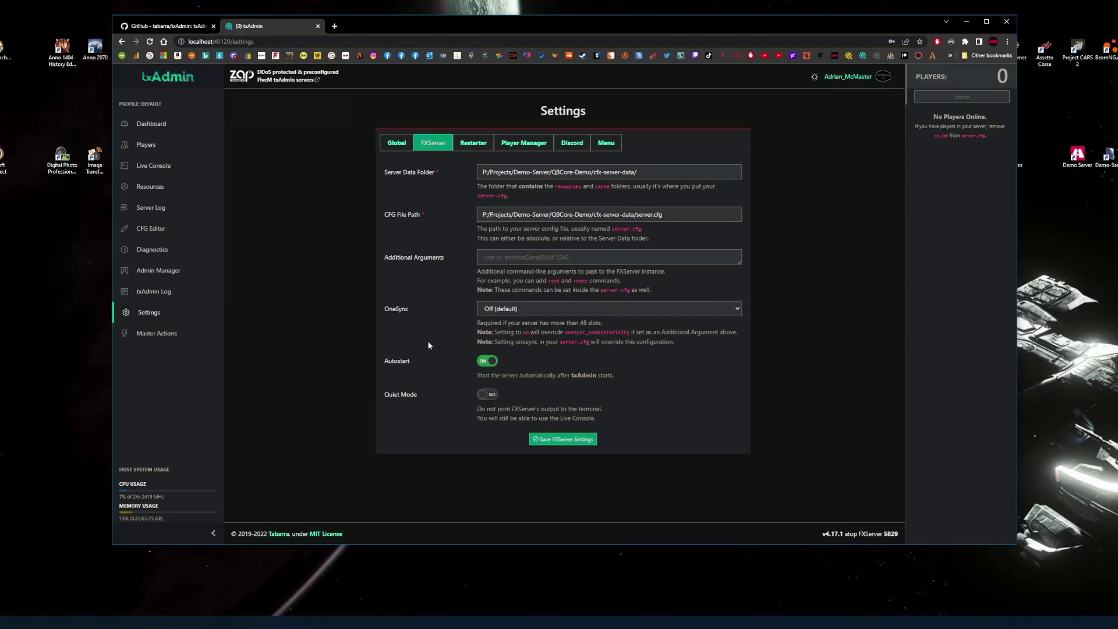
click(536, 309)
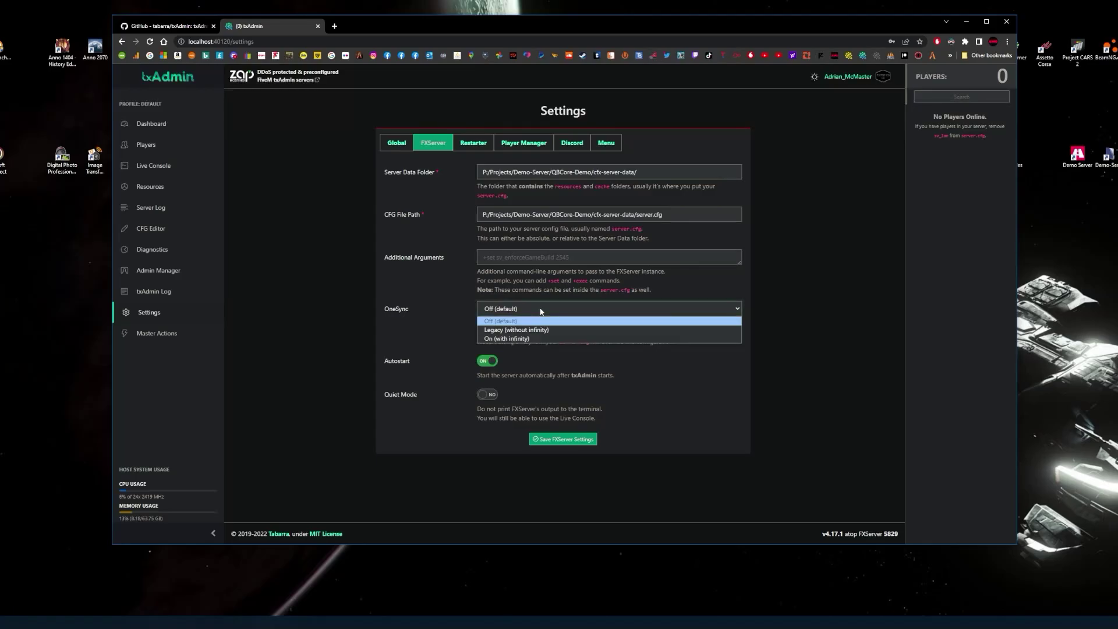
click(521, 339)
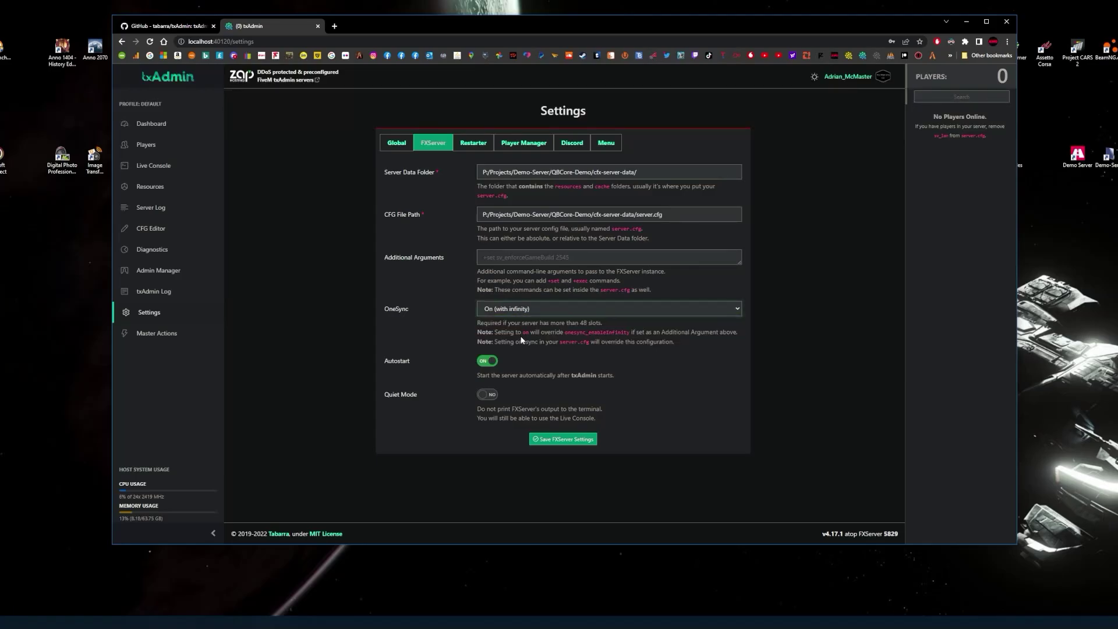
click(551, 442)
click(551, 443)
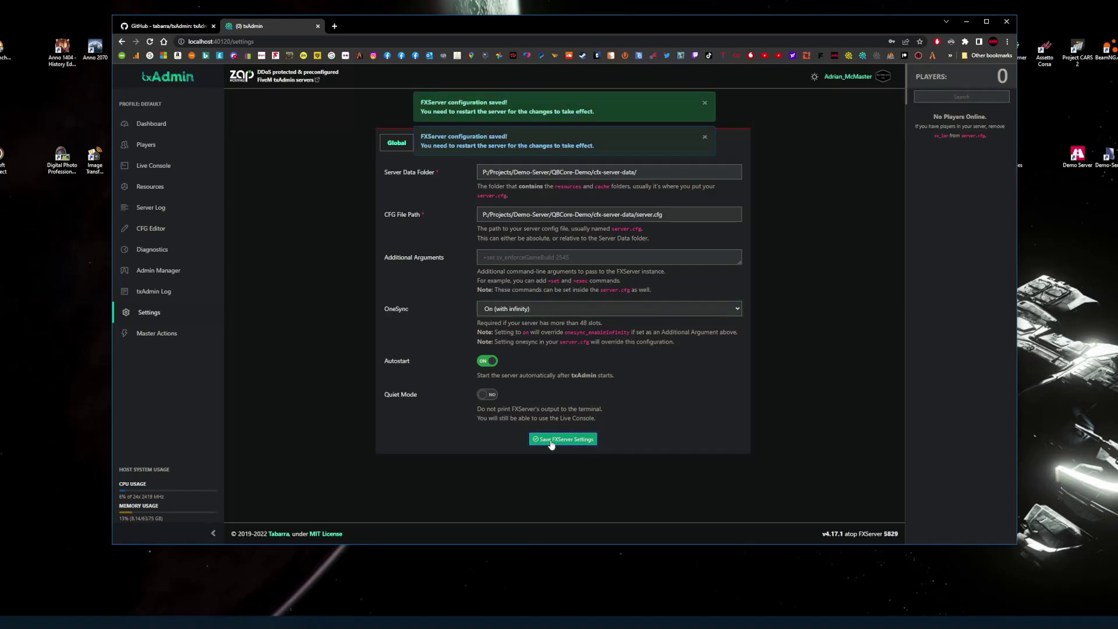
click(159, 169)
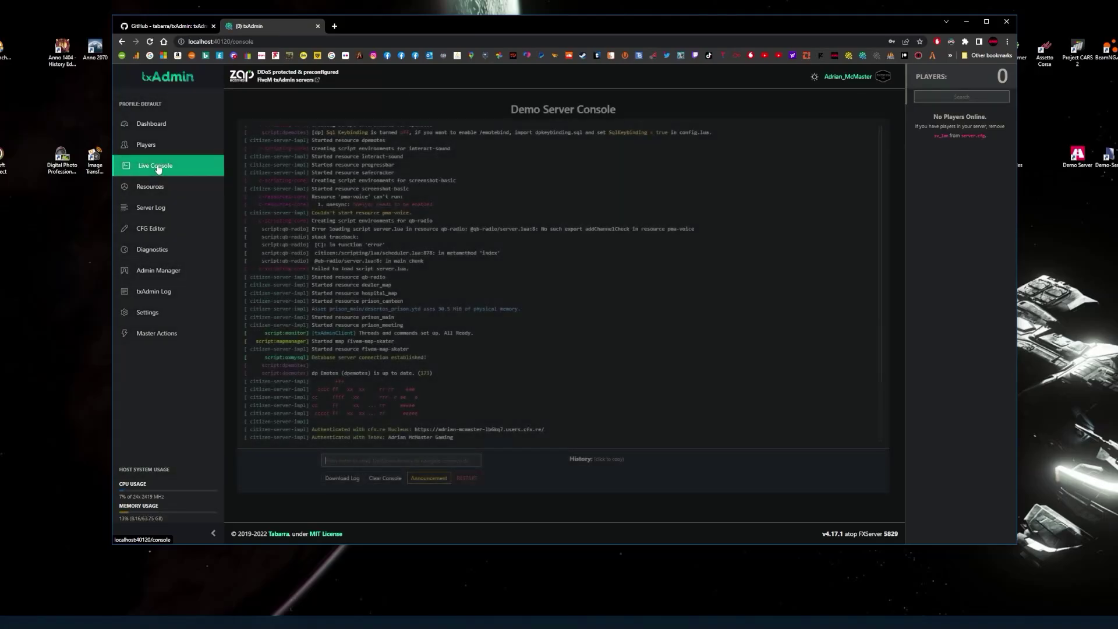
Clear the Demo Server console, restart the server, and close the txAdmin tab
click(378, 481)
click(466, 477)
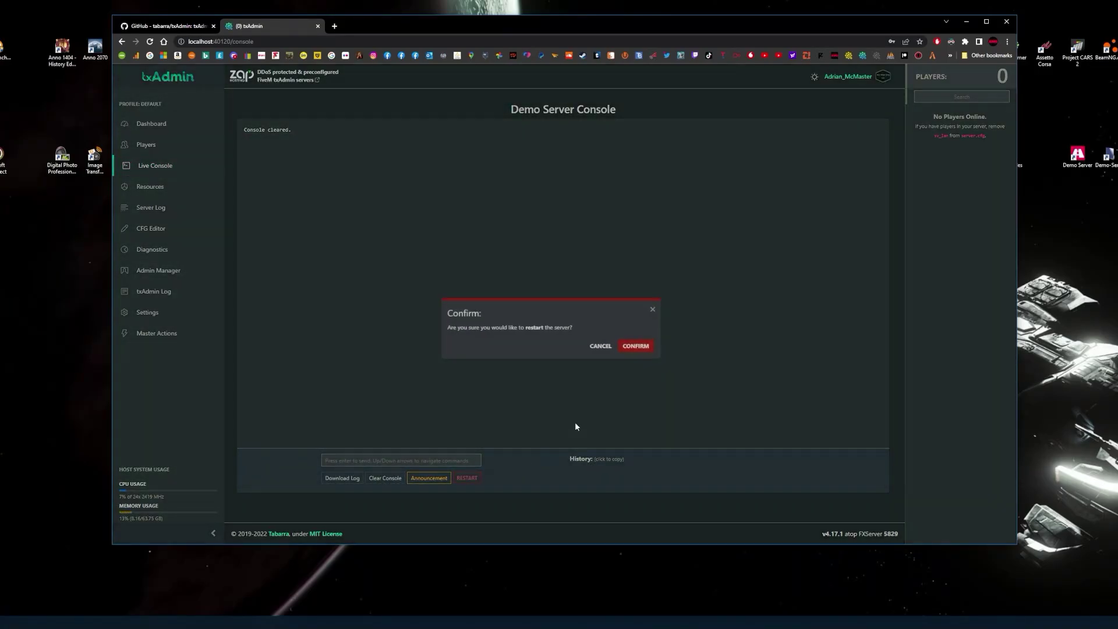
click(636, 346)
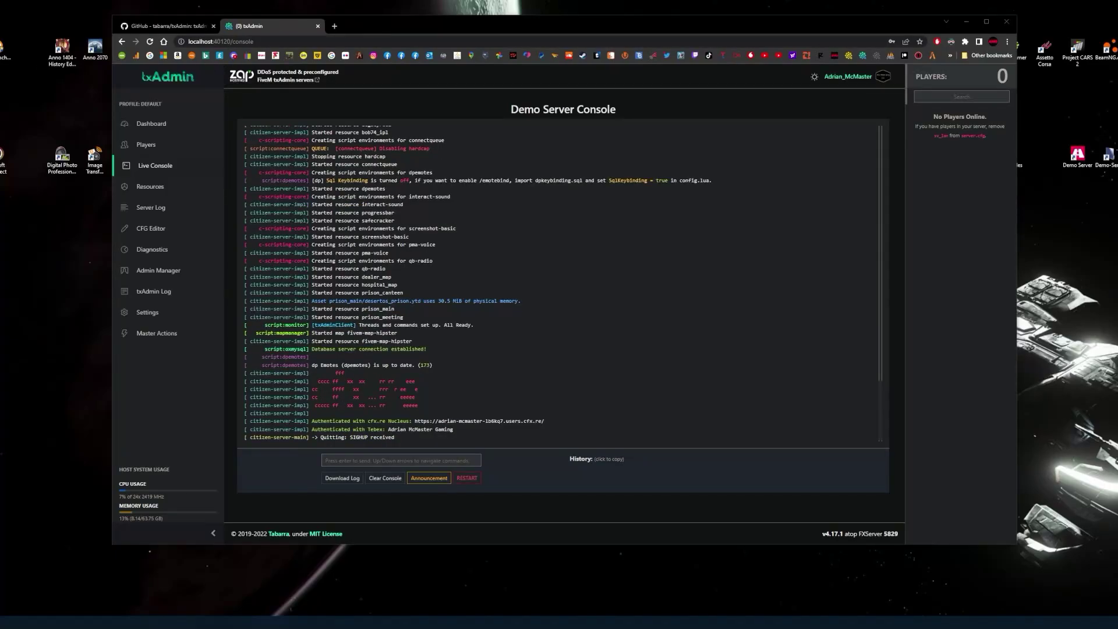
click(319, 26)
drag(319, 25, 305, 20)
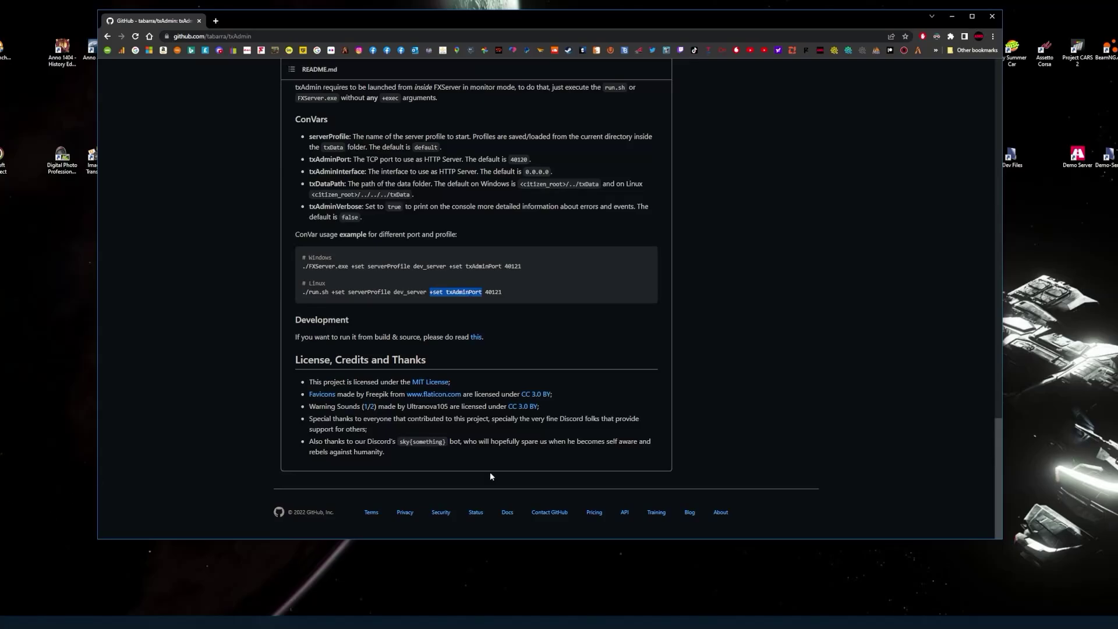
Place File Explorer beside the README and go back two levels to the Demo-Server folder
drag(874, 24, 745, 39)
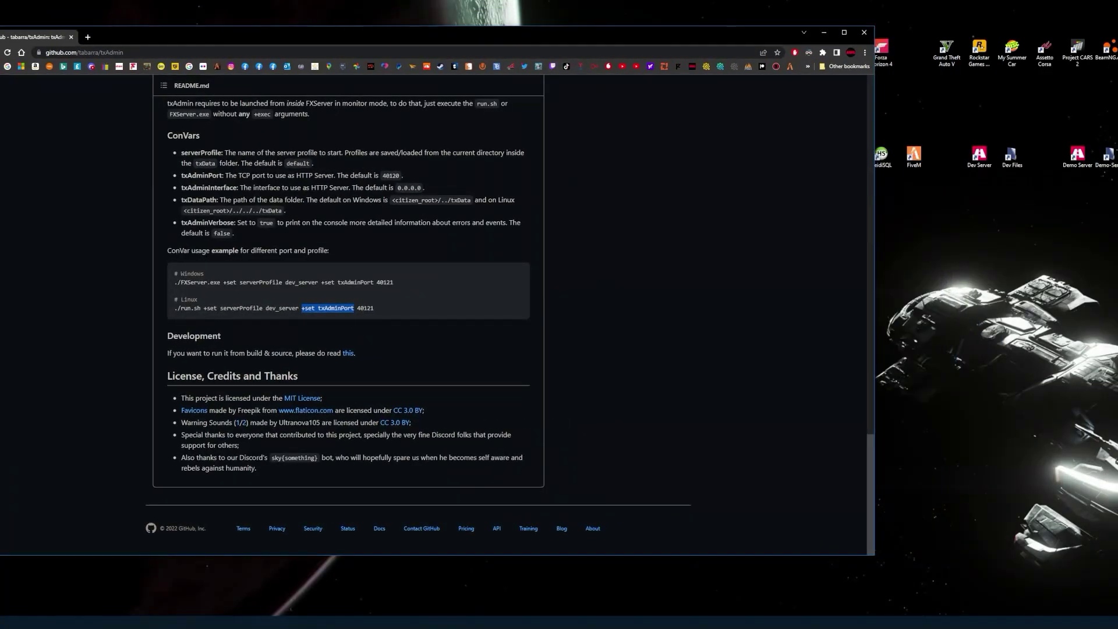
key(alt+Tab)
drag(390, 87, 777, 87)
drag(679, 86, 414, 94)
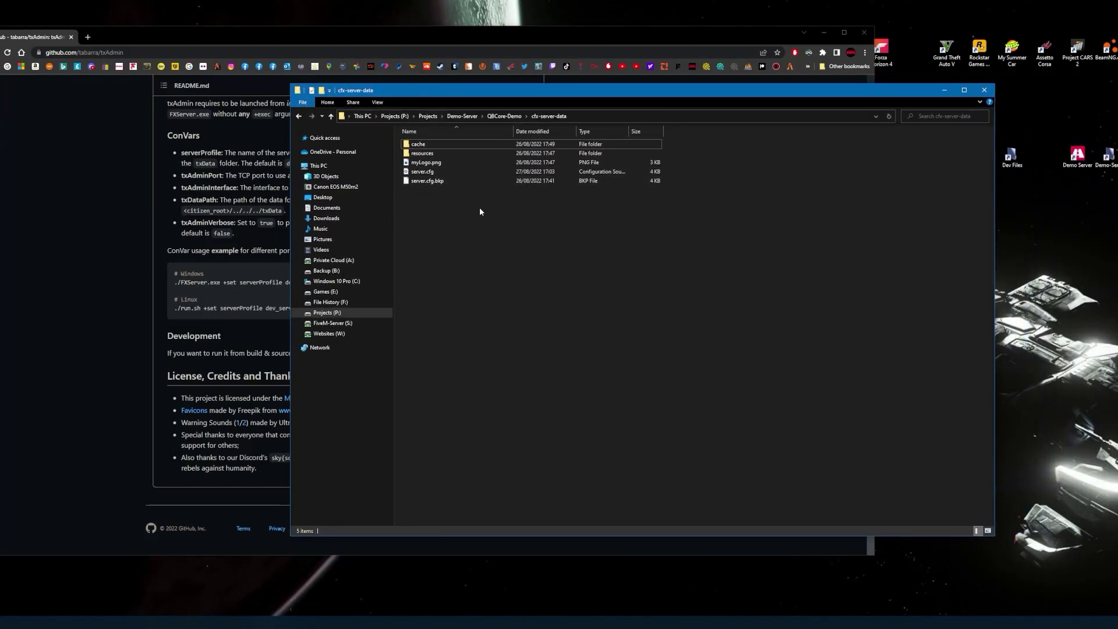
click(299, 116)
click(299, 116)
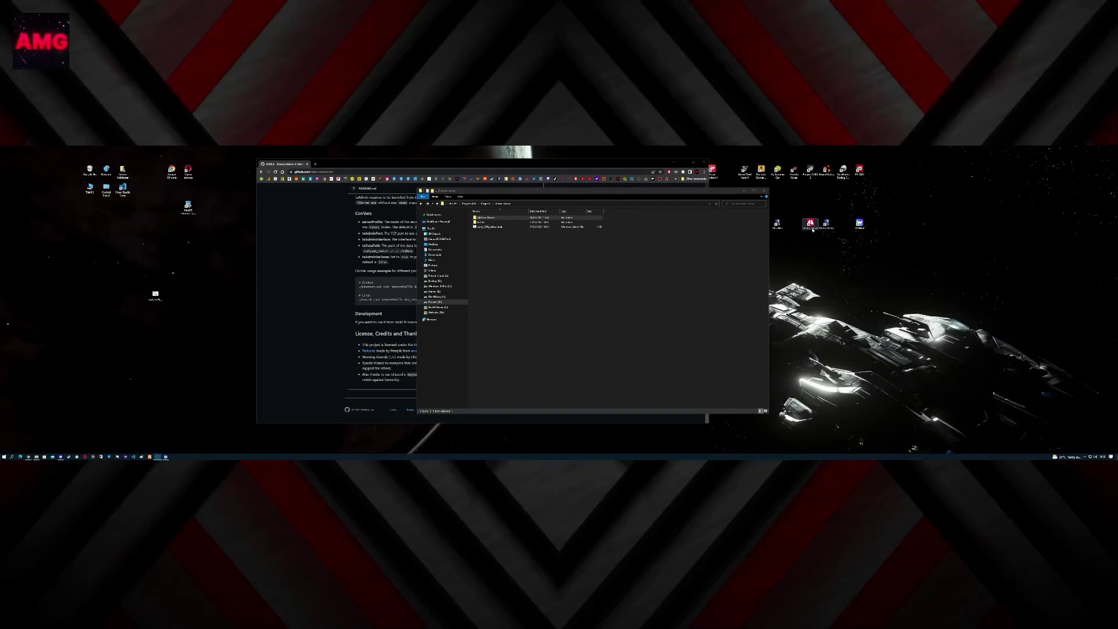
Launch start_5829_default.bat, then bring up its context menu to edit it
double_click(494, 229)
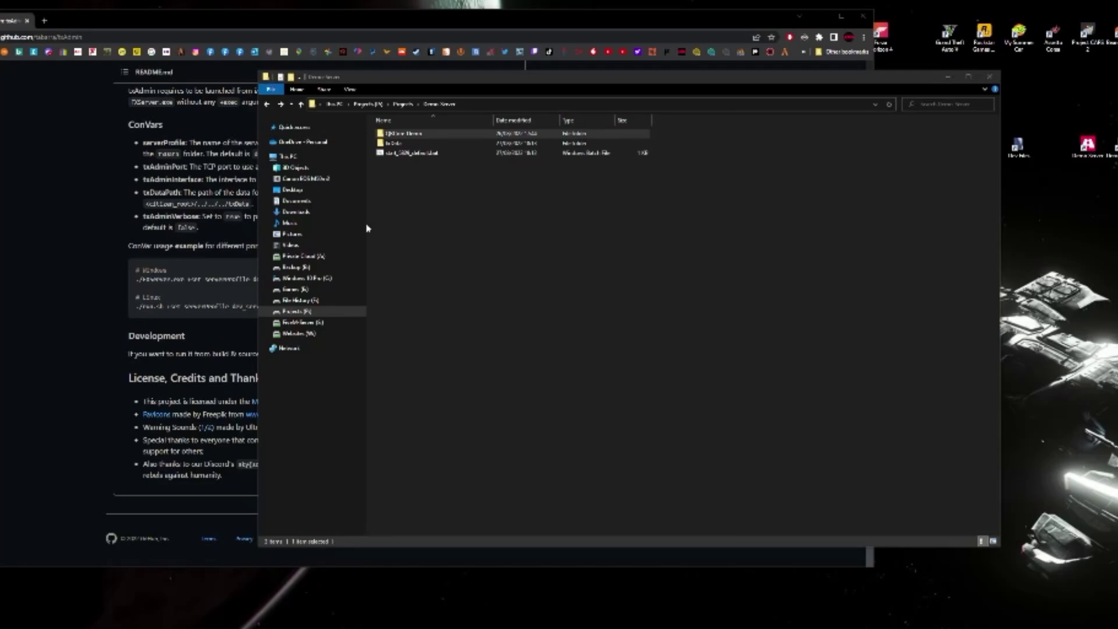
right_click(411, 154)
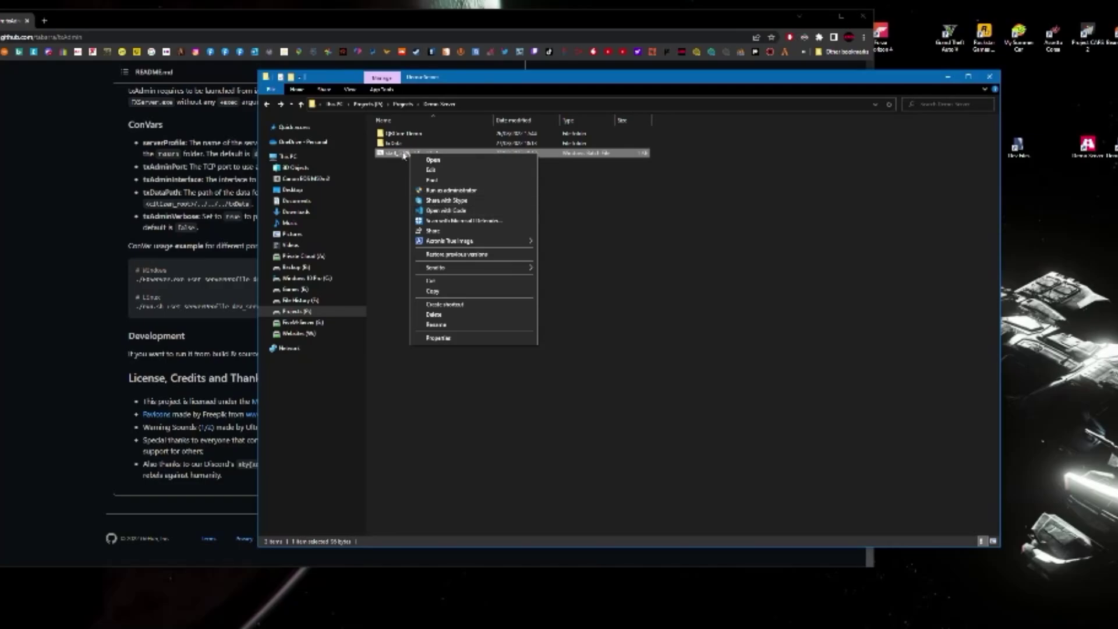
Open the batch file in Visual Studio Code and arrange it beside the README
click(443, 211)
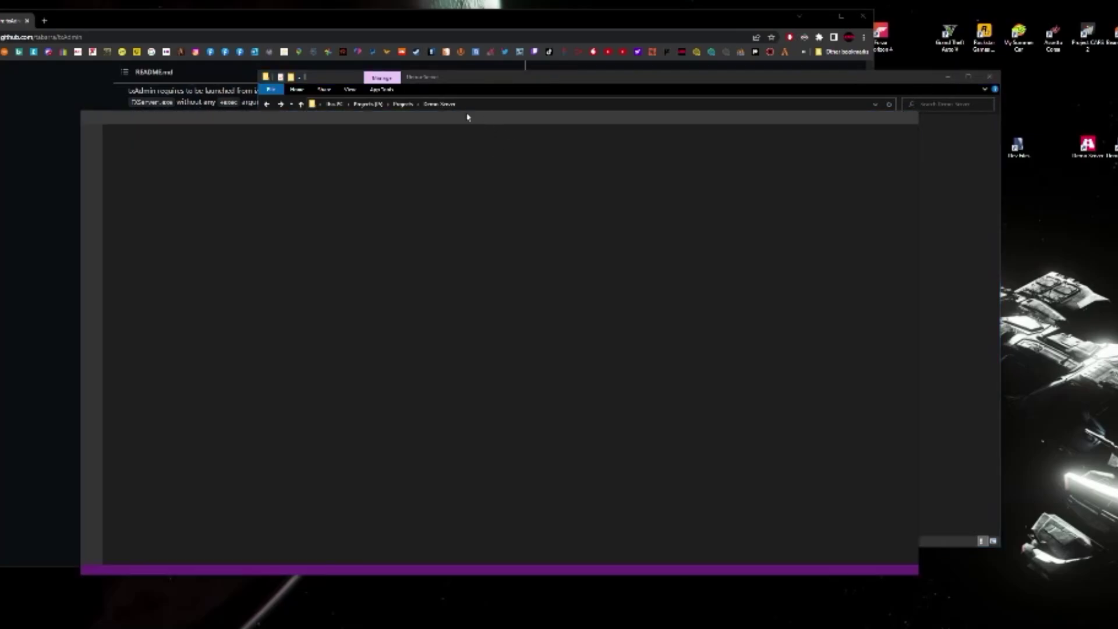
drag(563, 117, 549, 78)
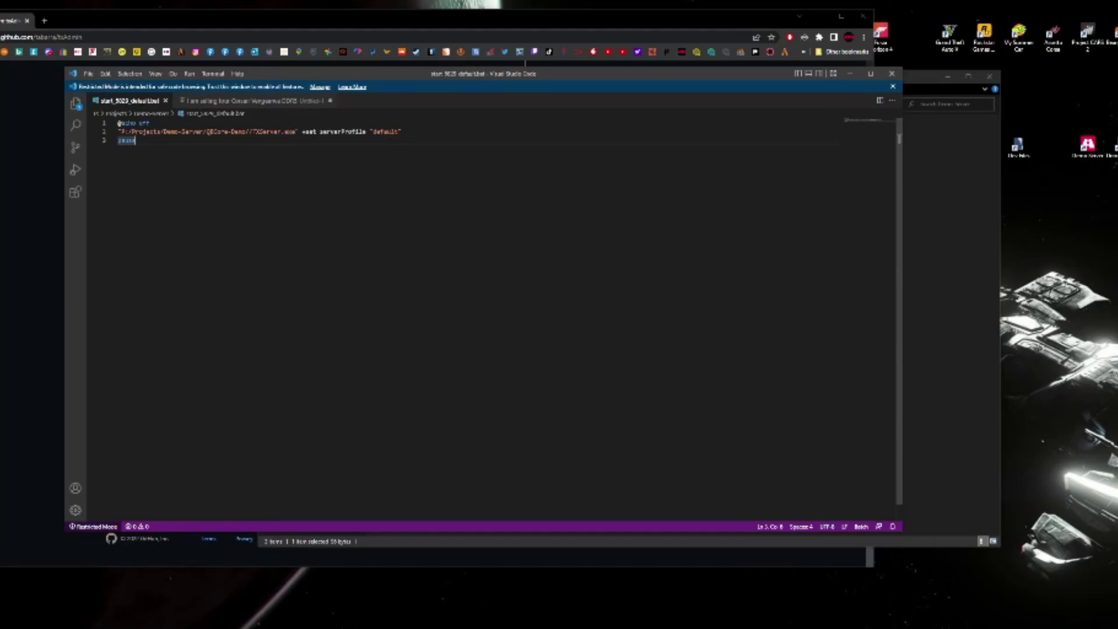
drag(581, 76, 707, 152)
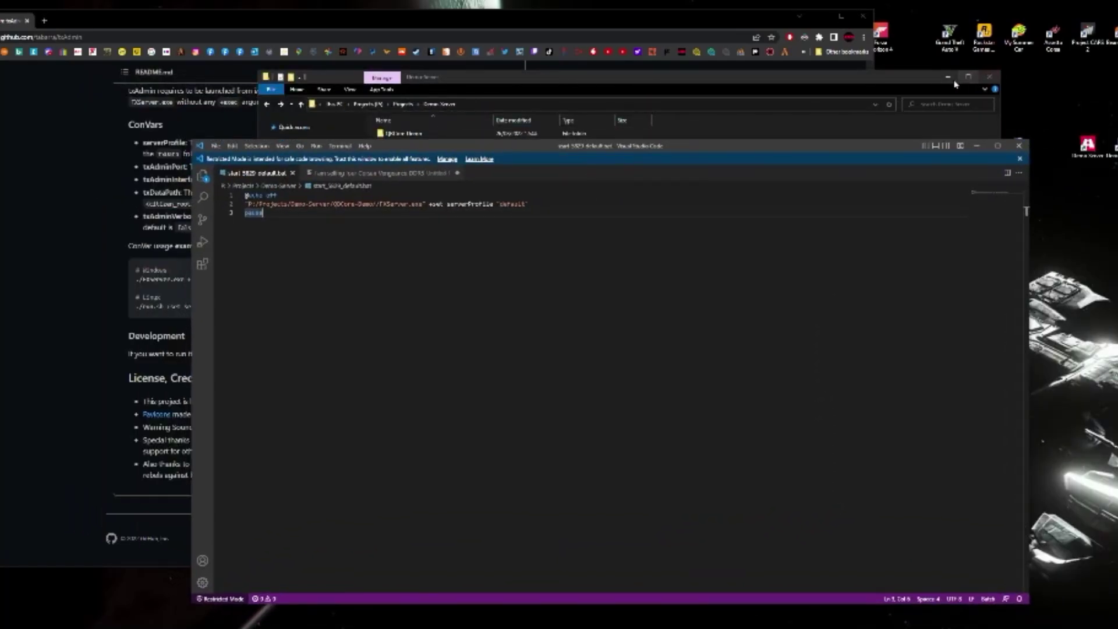
click(948, 77)
drag(787, 145, 1018, 93)
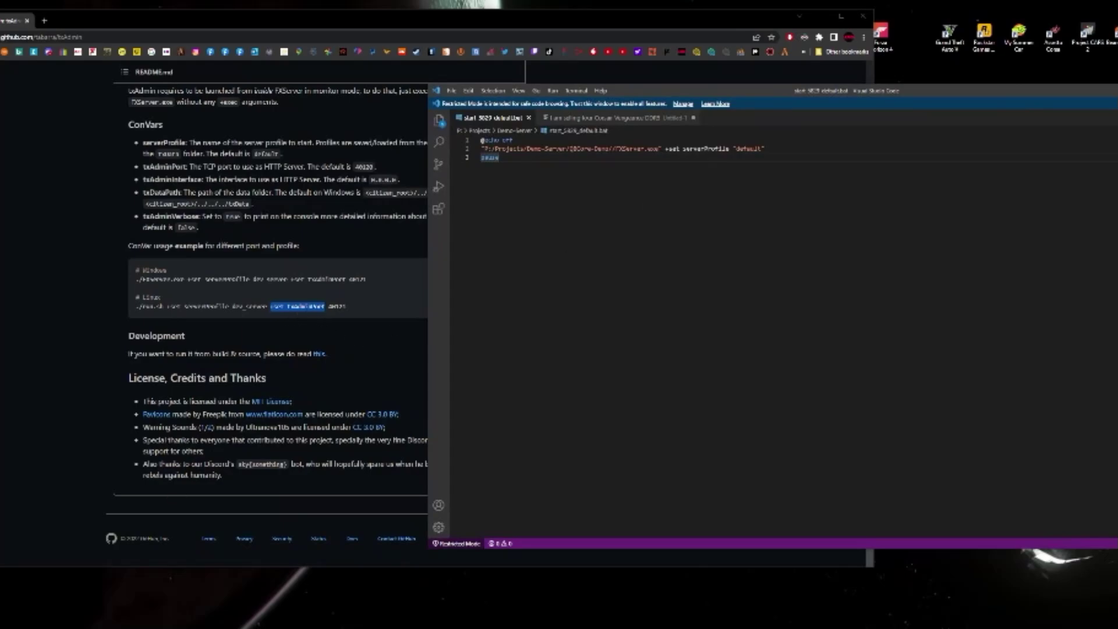
Copy '+set txAdminPort' from the README and put it in place of '+set serverProfile' on line 2
right_click(305, 309)
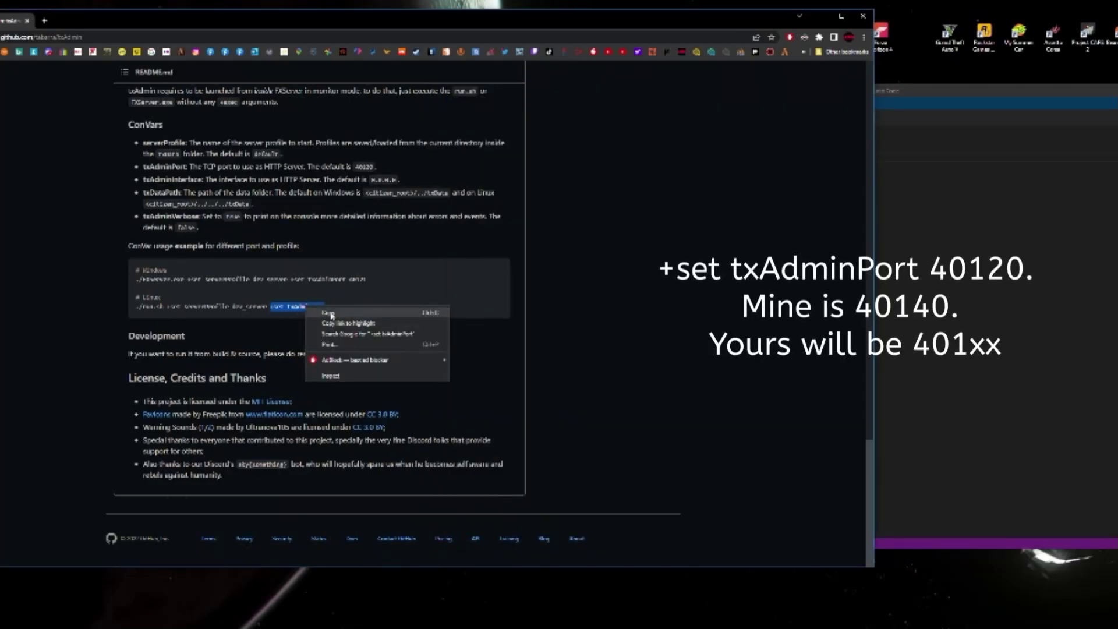
click(318, 311)
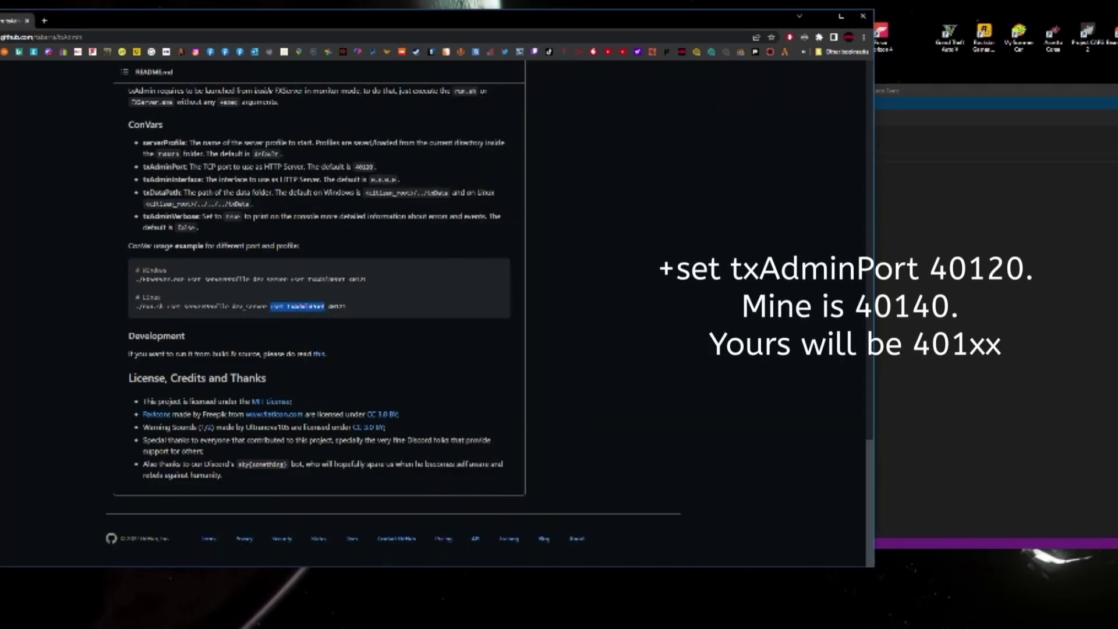
key(alt+Tab)
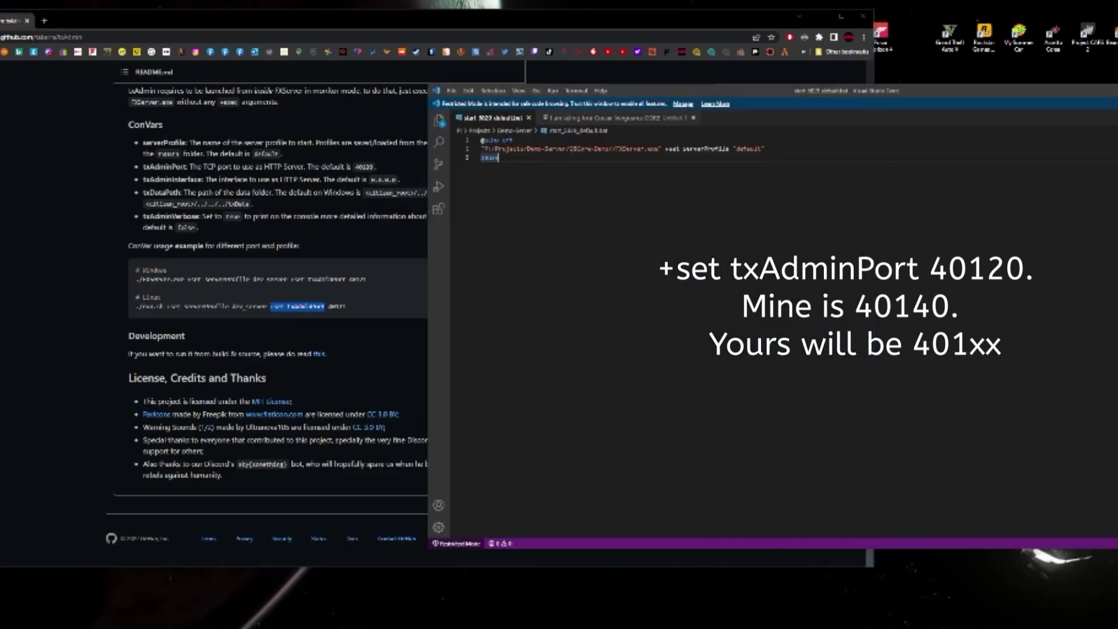
drag(729, 149, 665, 149)
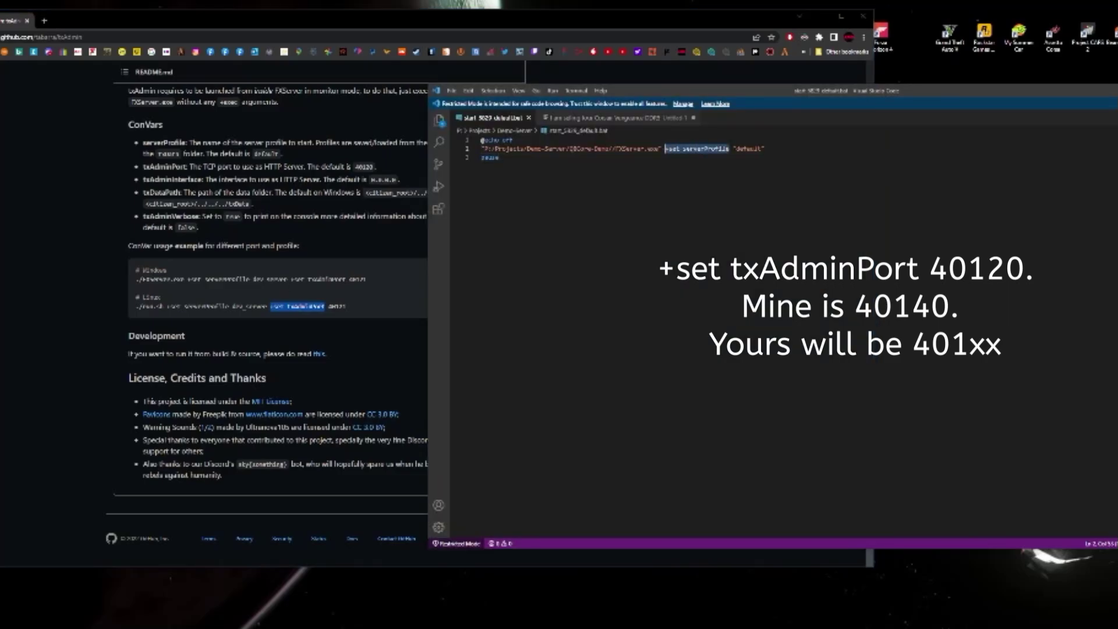
text(+set txAdminPort)
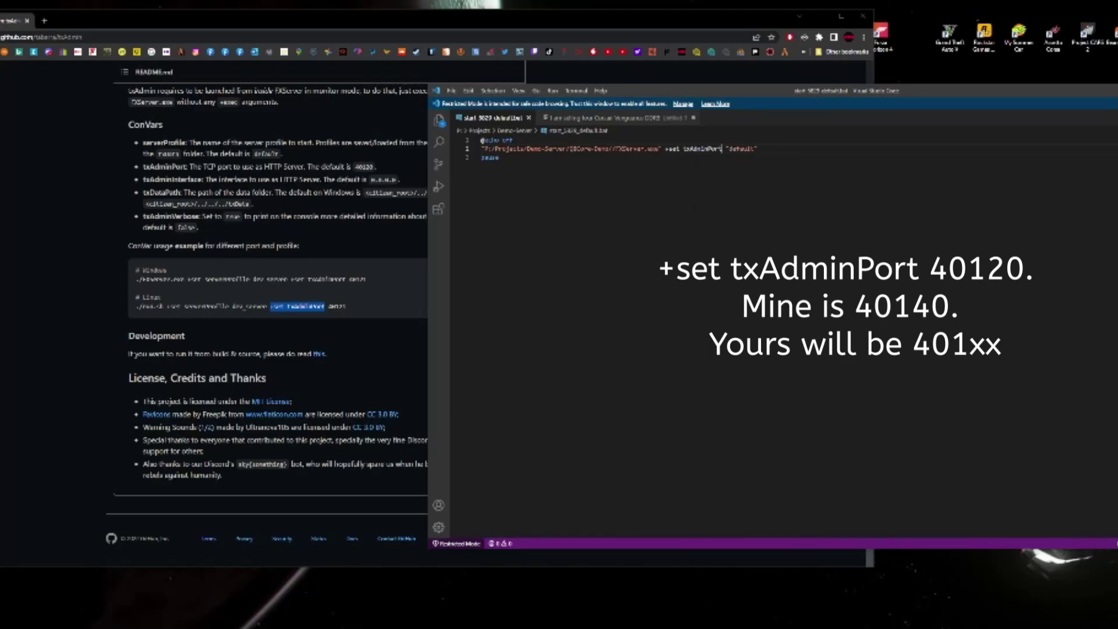
drag(761, 92, 660, 100)
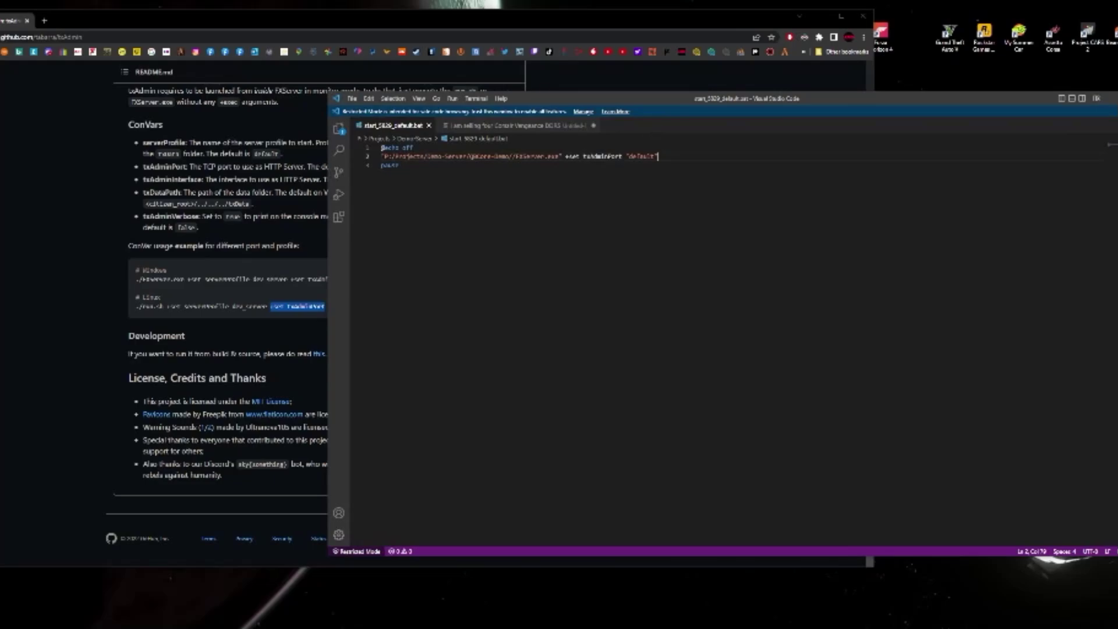
Replace the "default" value on line 2 with the port 40120
key(shift+Left)
key(shift+Left)
key(shift+Left)
key(shift+Left)
key(shift+Left)
key(shift+Left)
key(shift+Left)
key(shift+Left)
key(shift+Left)
key(BackSpace)
text(40120)
Check the File menu's save setting, then close Visual Studio Code
click(352, 98)
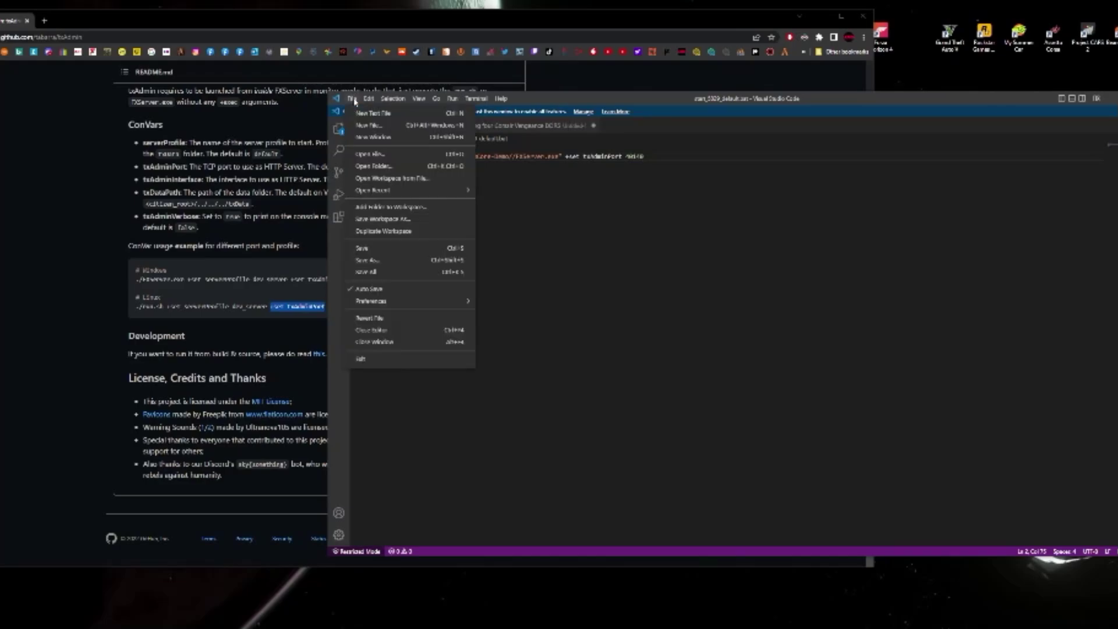
mouse_move(371, 300)
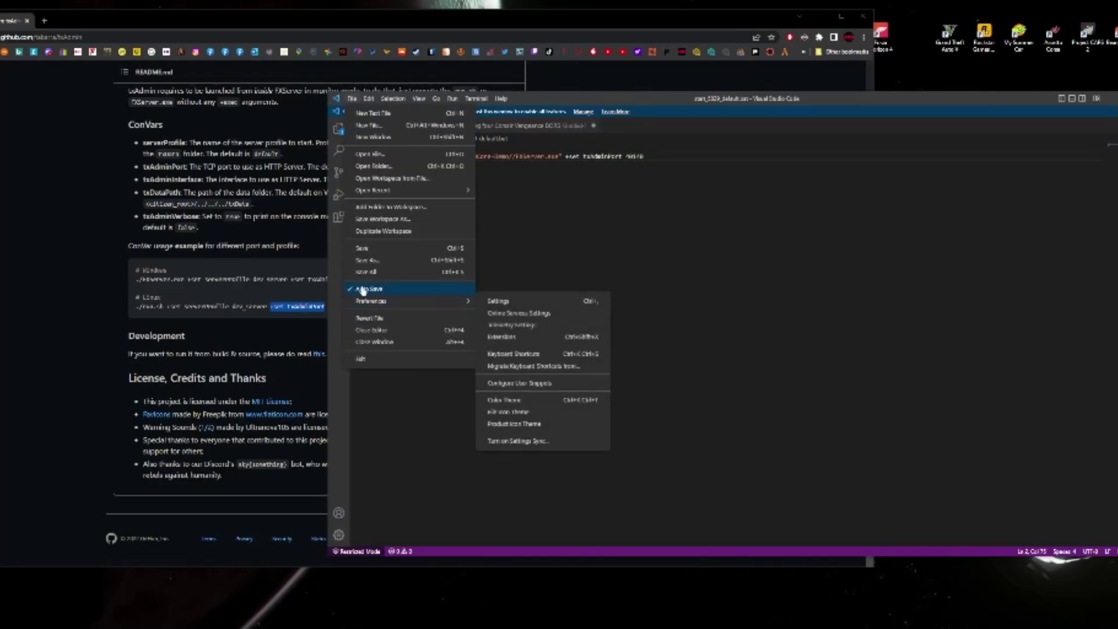
click(687, 347)
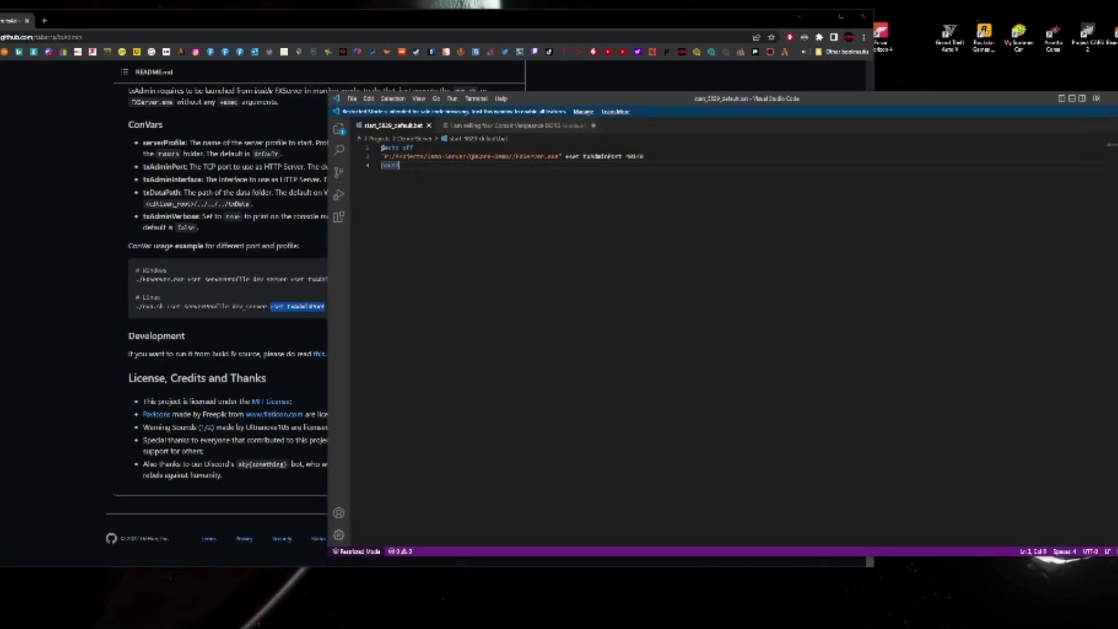
key(alt+F4)
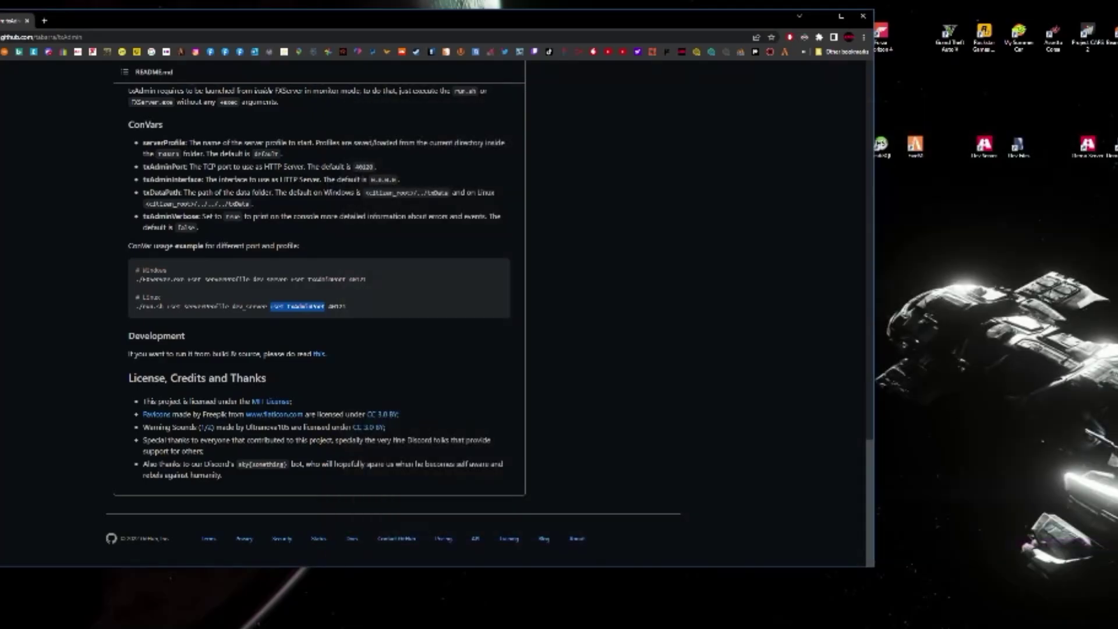
Restart Chrome and go to the txAdmin address at 192.168.0.10, reloading until the login page shows
click(863, 18)
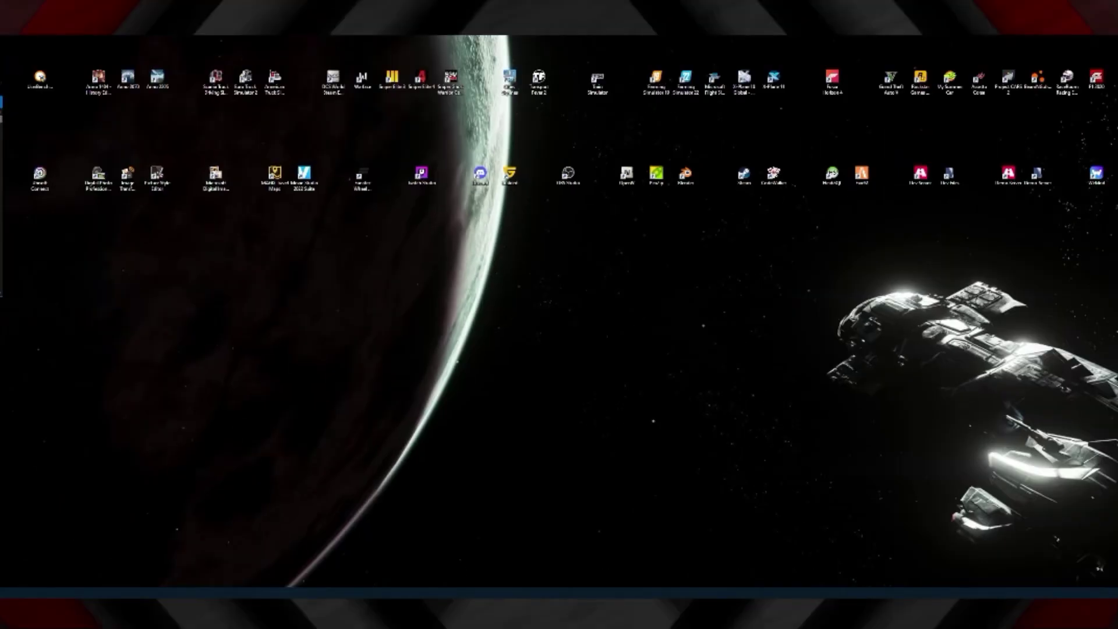
click(2, 102)
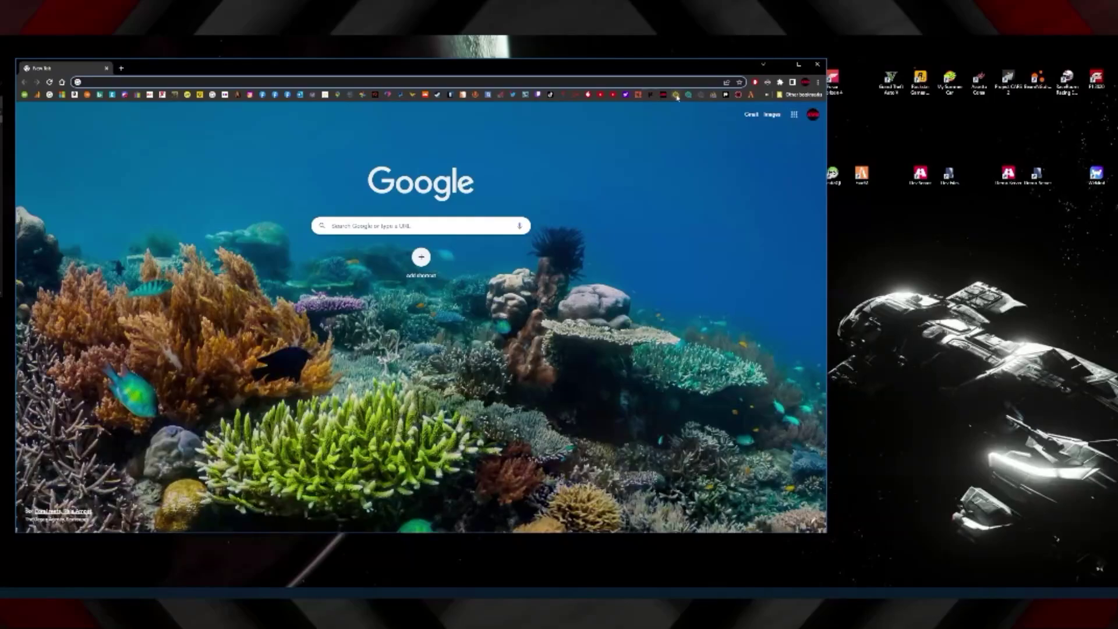
click(675, 95)
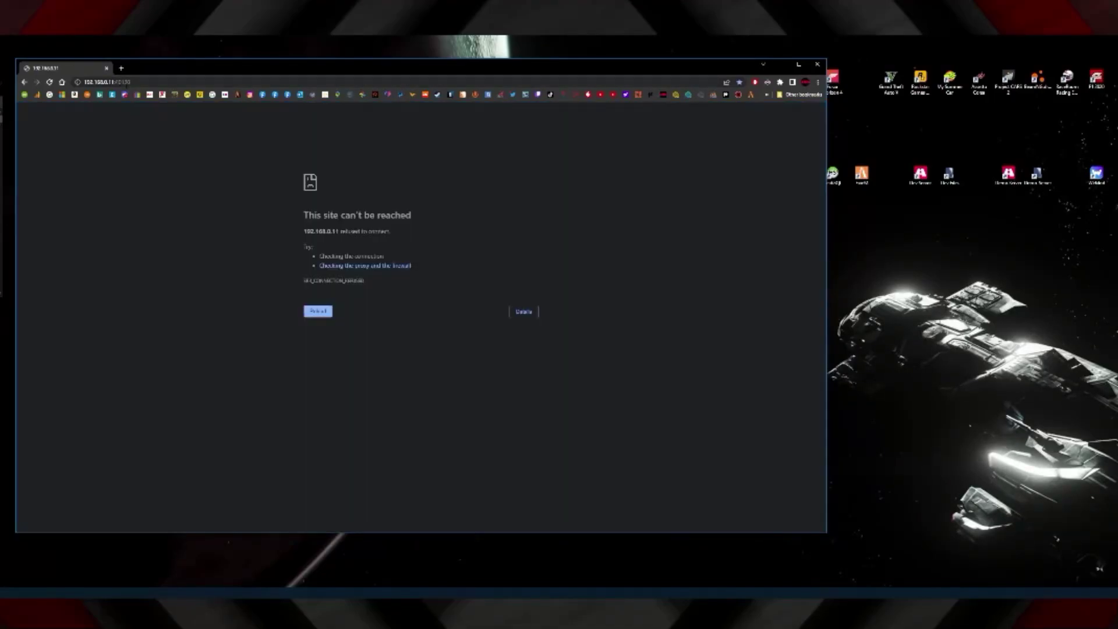
click(699, 95)
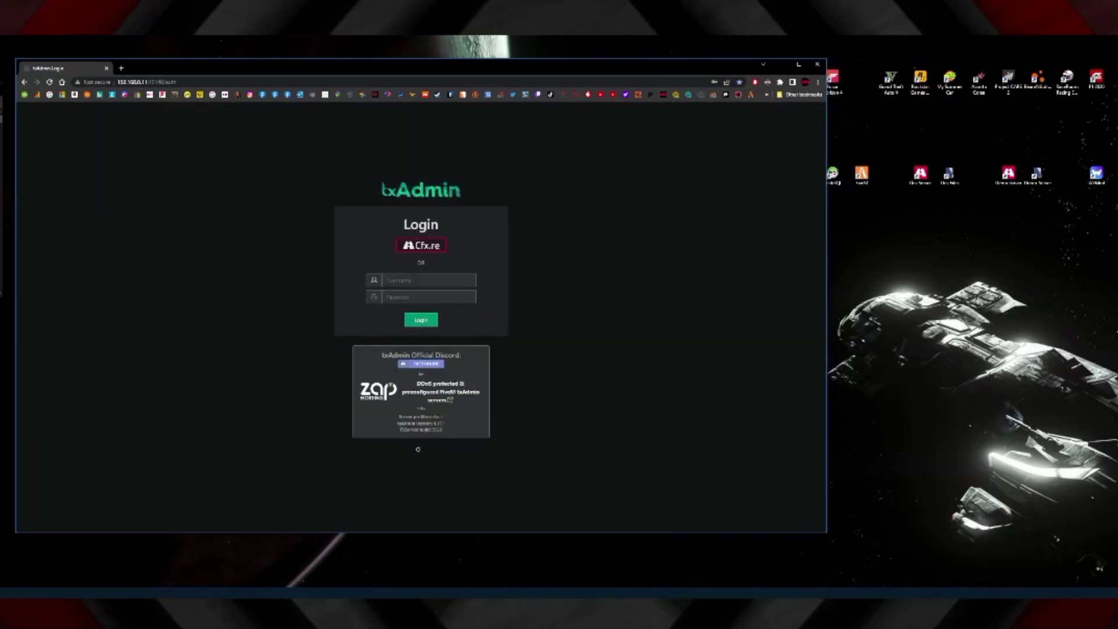
Sign in to txAdmin with the saved account and open the Demo Server's Live Console
click(431, 280)
click(445, 299)
click(415, 320)
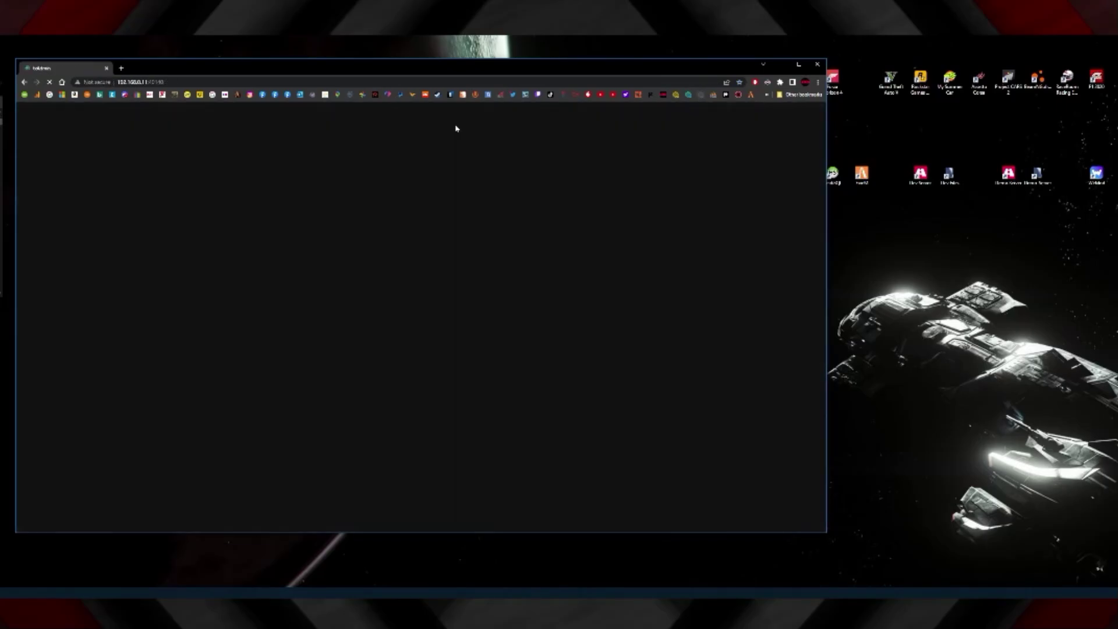
drag(460, 73, 549, 67)
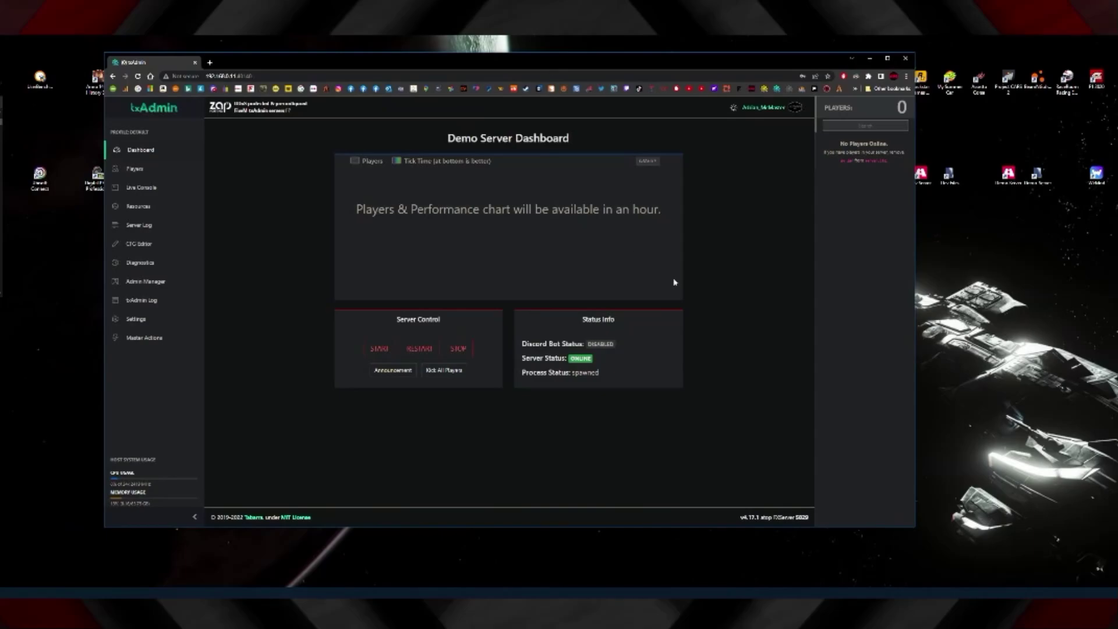
click(147, 189)
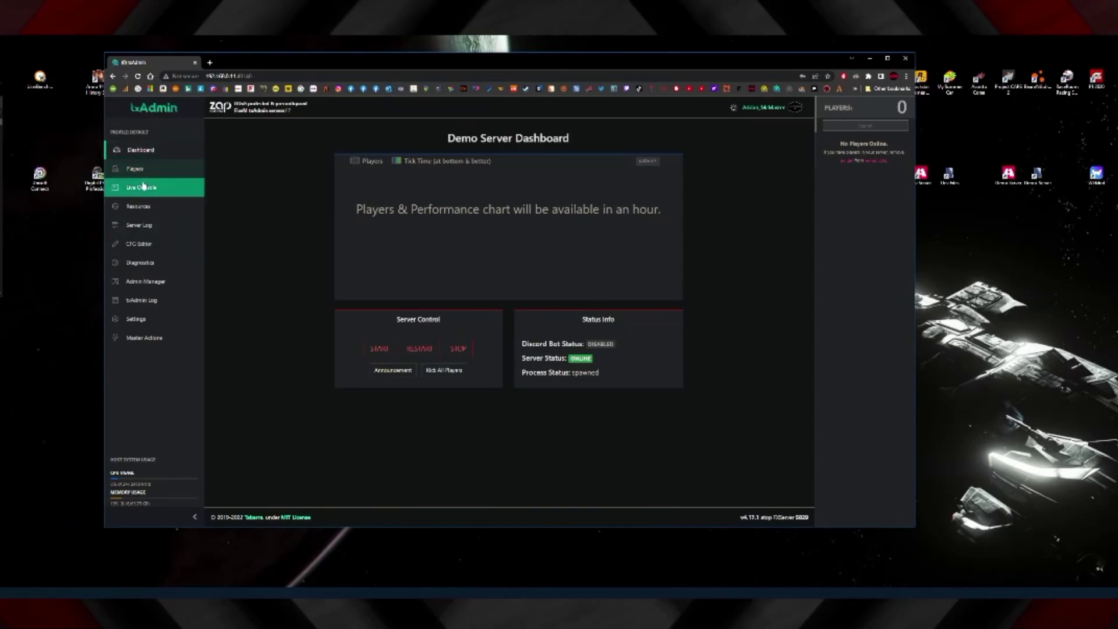